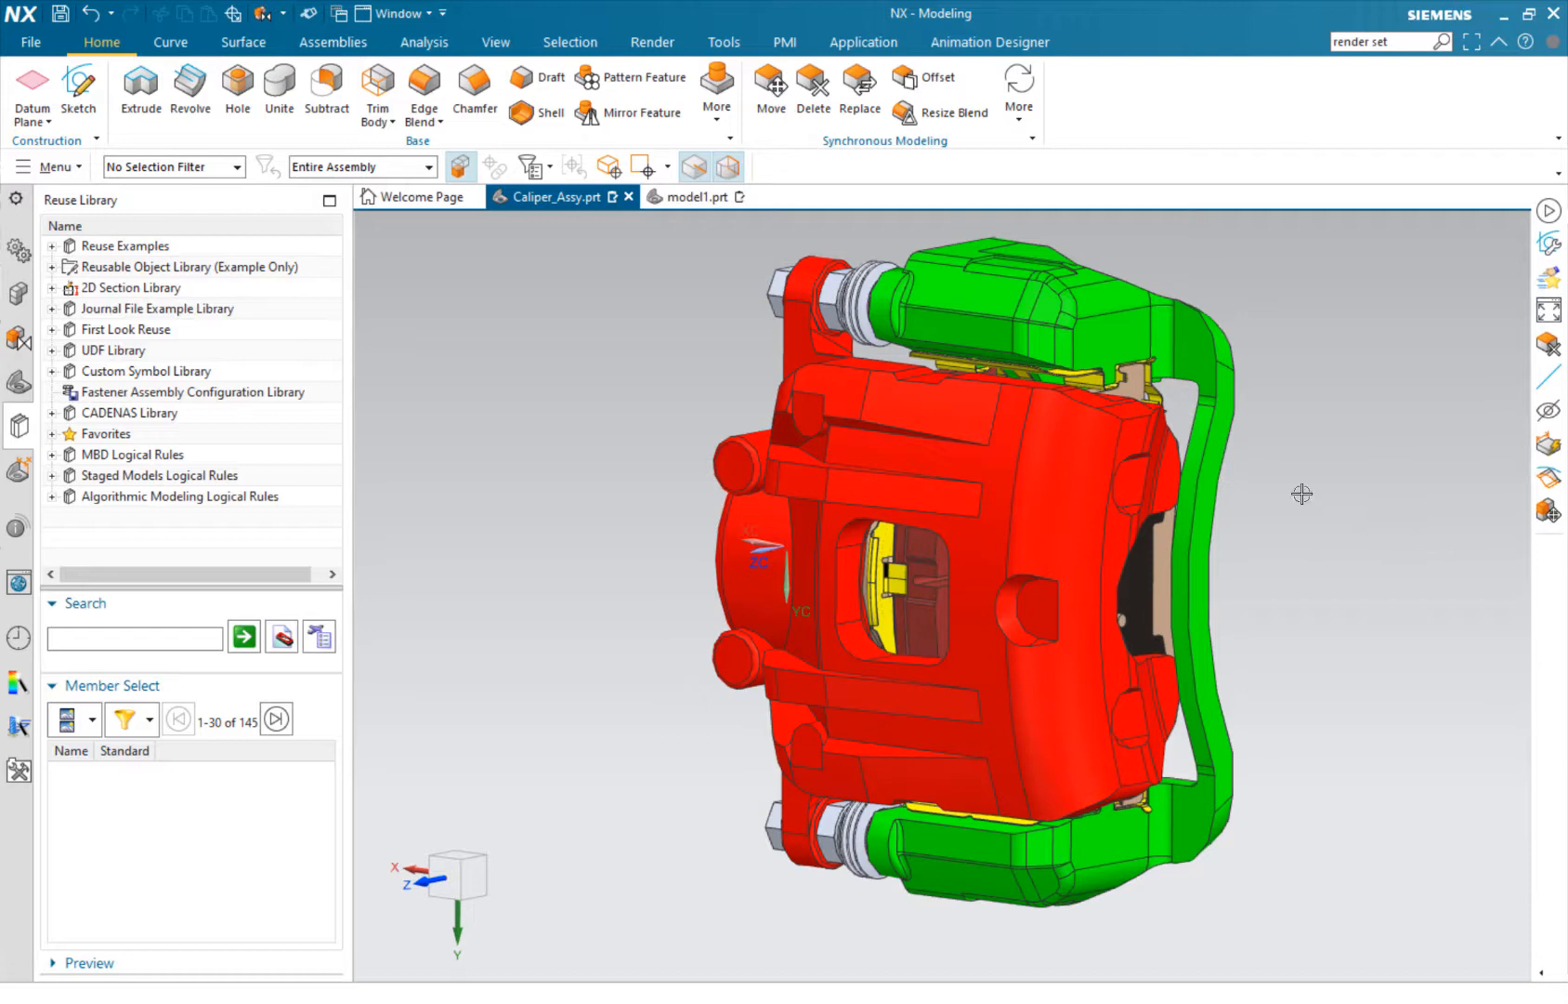
- Switch the caliper assembly to Drafting and place an isometric base view on the sheet, without projected views
left_click(32, 44)
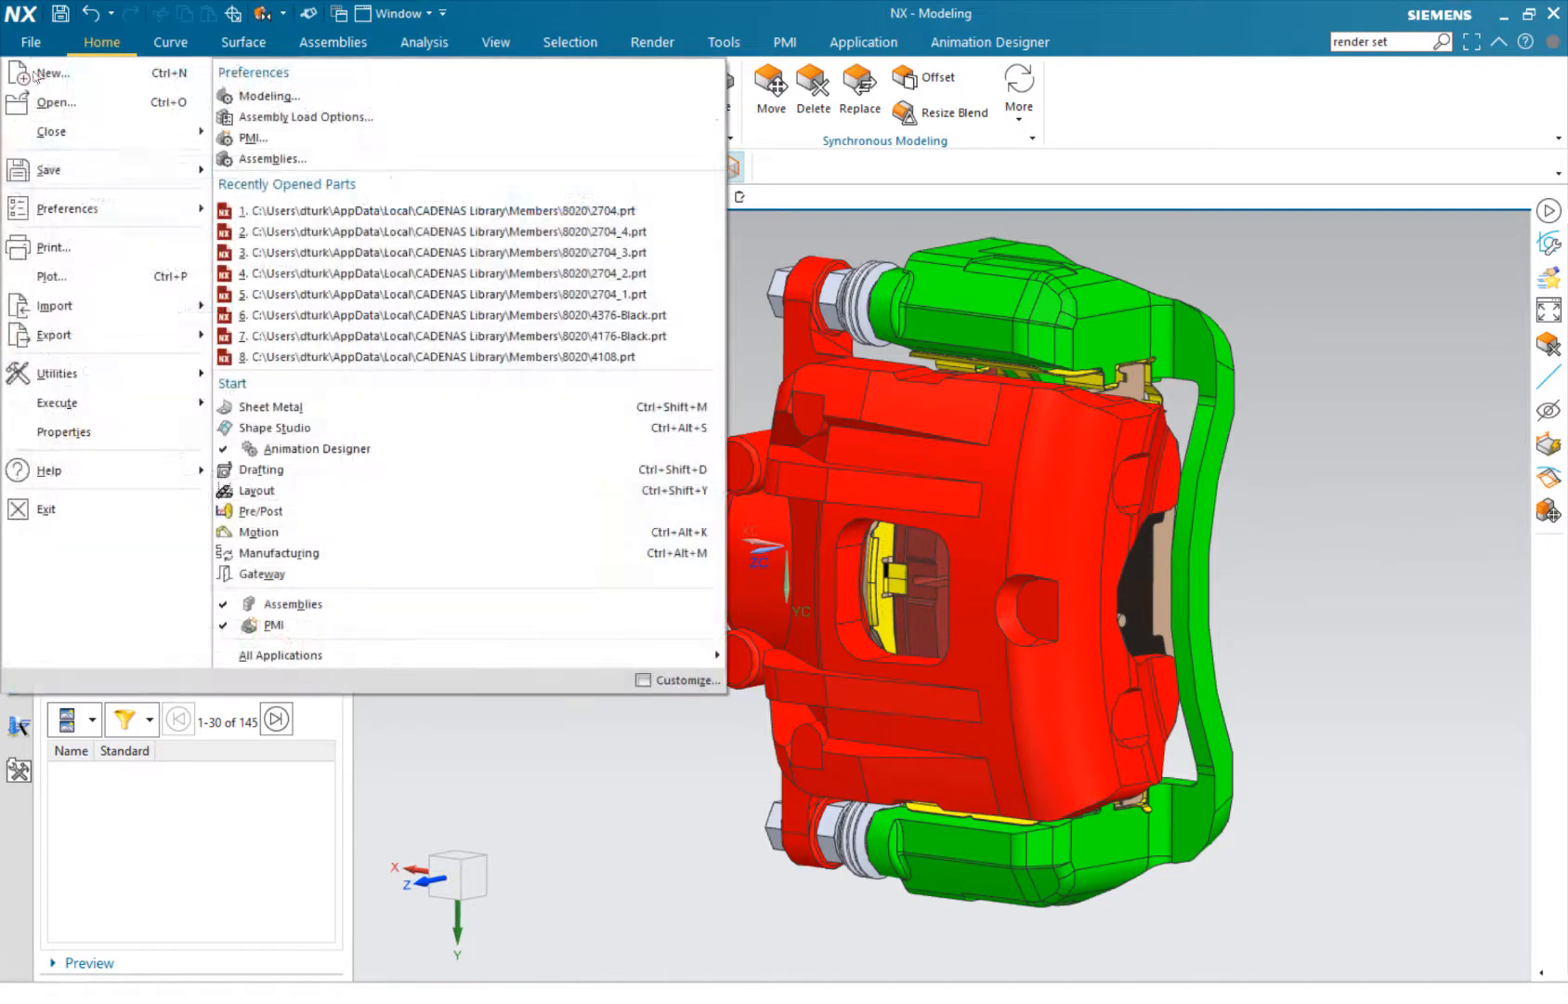
left_click(281, 466)
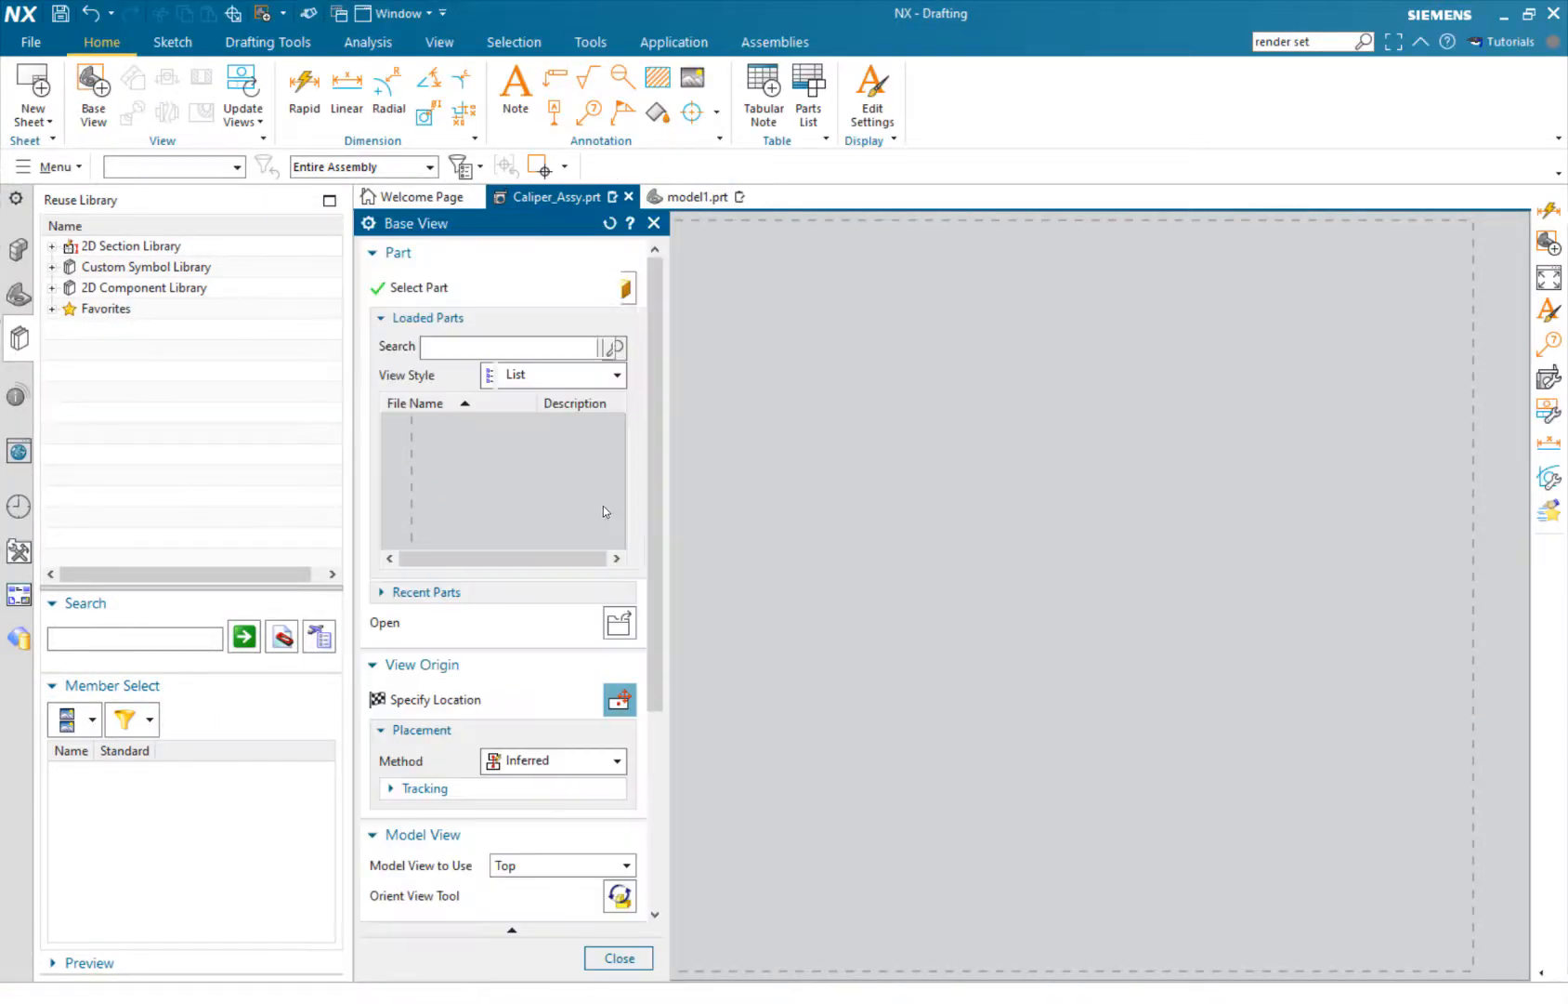
left_click(577, 871)
left_click(576, 992)
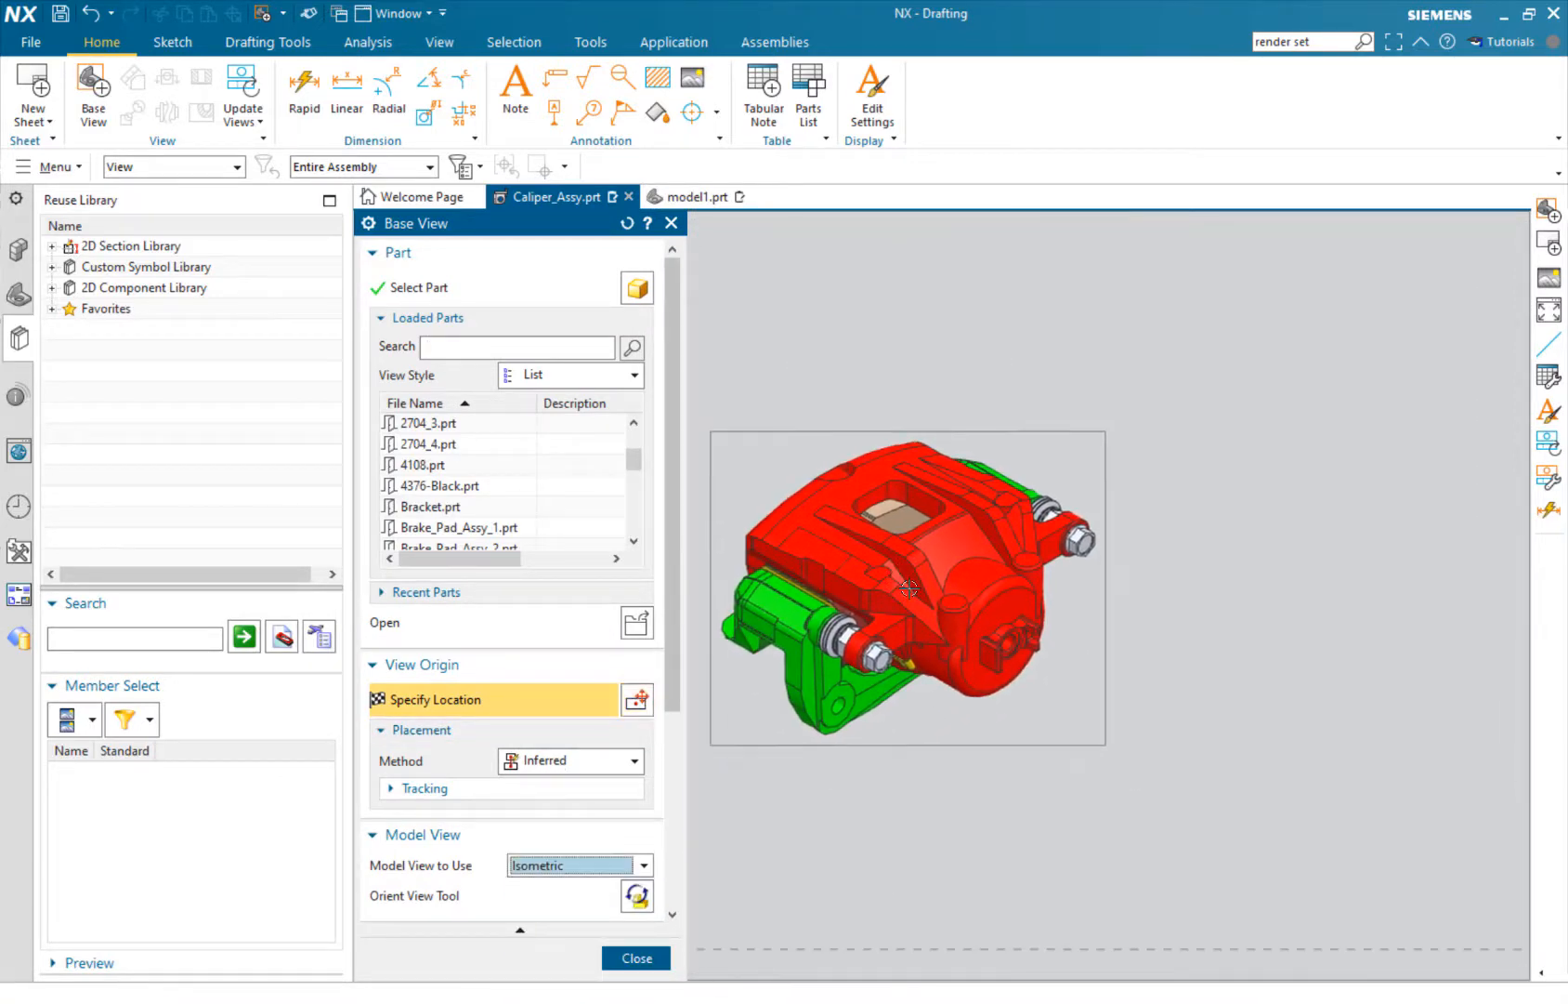
left_click(909, 588)
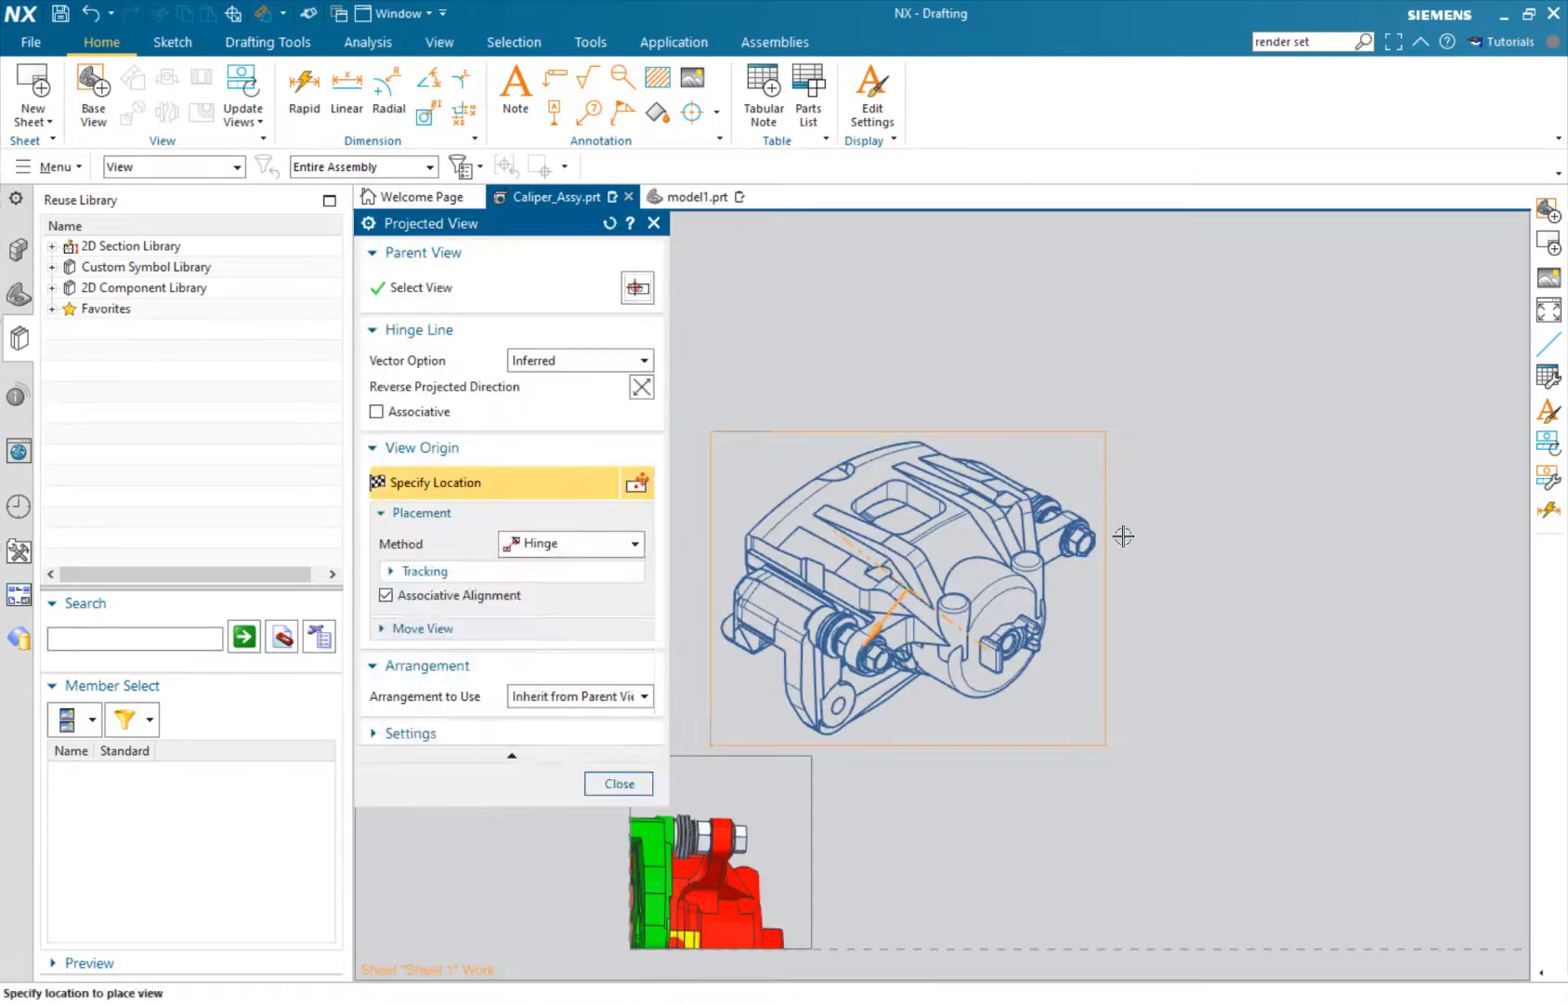
key("Escape")
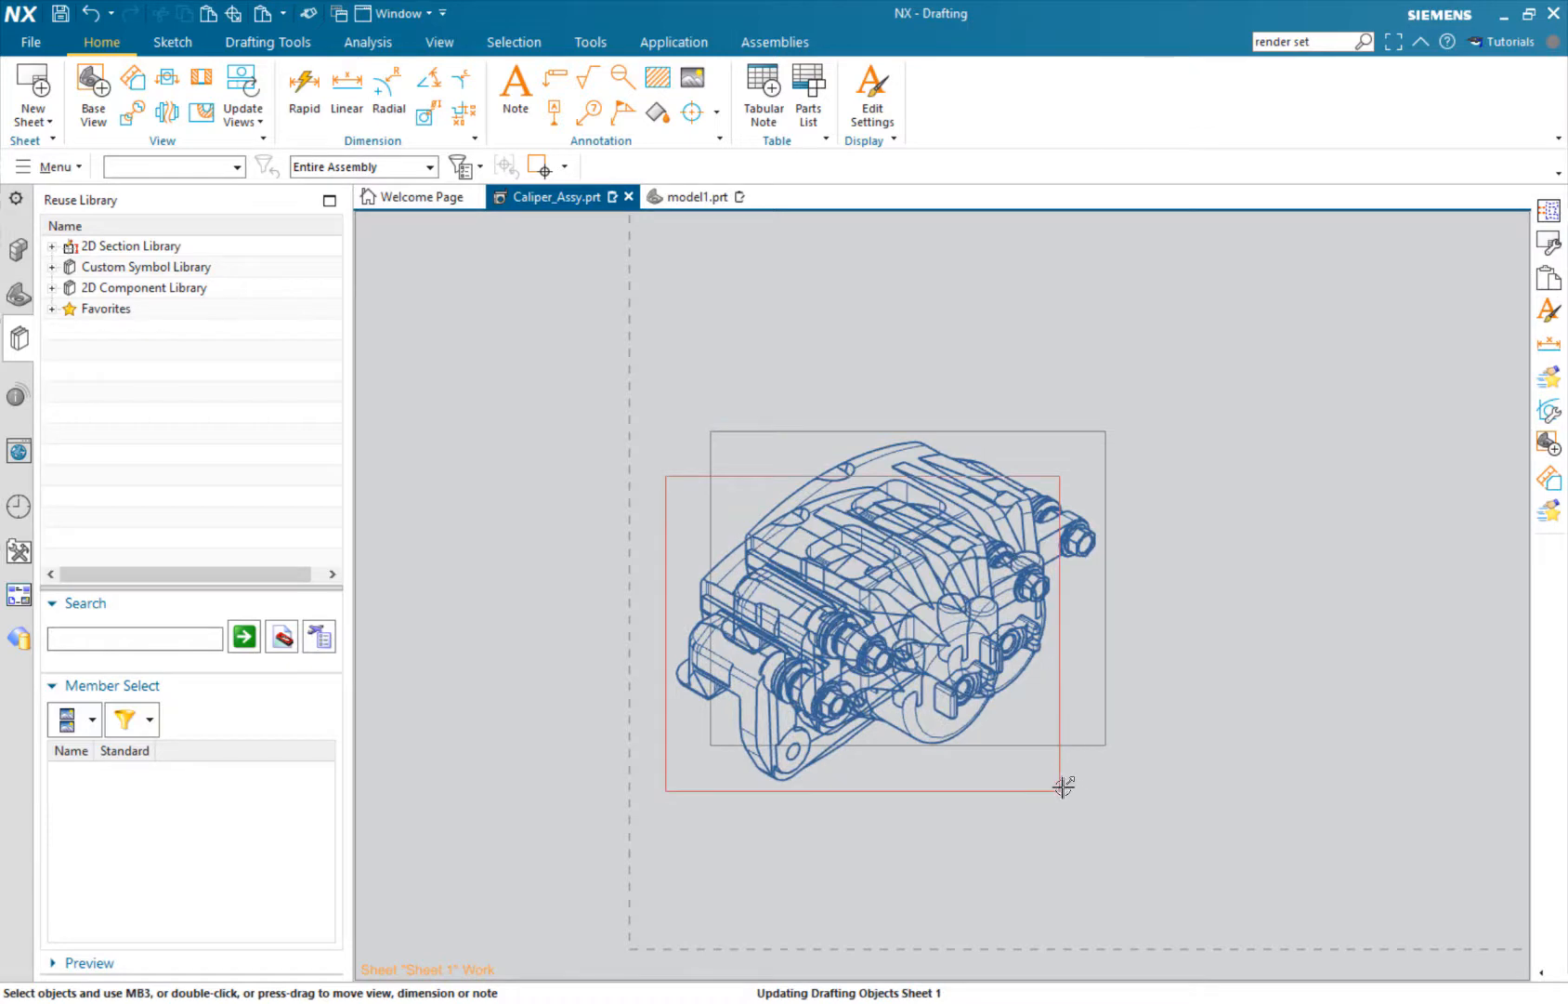
- Place the duplicate isometric caliper view beside the original, horizontally aligned with it
mouse_move(1061, 785)
left_mouse_down()
mouse_move(1436, 711)
mouse_move(1538, 733)
left_mouse_up()
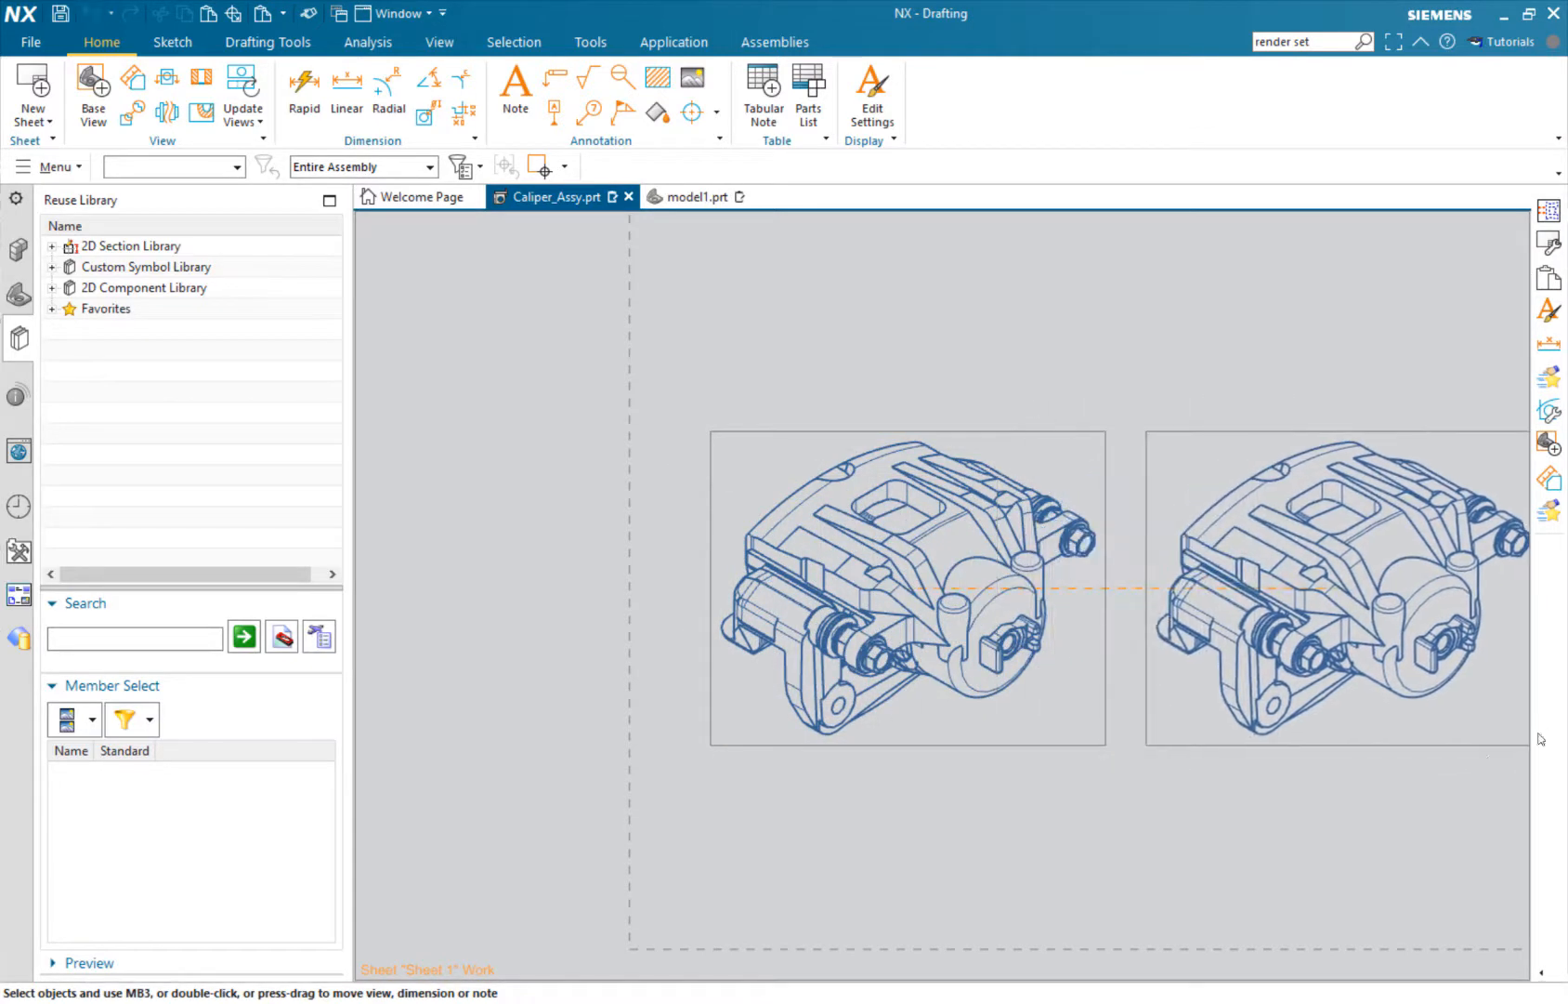
middle_click_drag(1294, 840, 1144, 851)
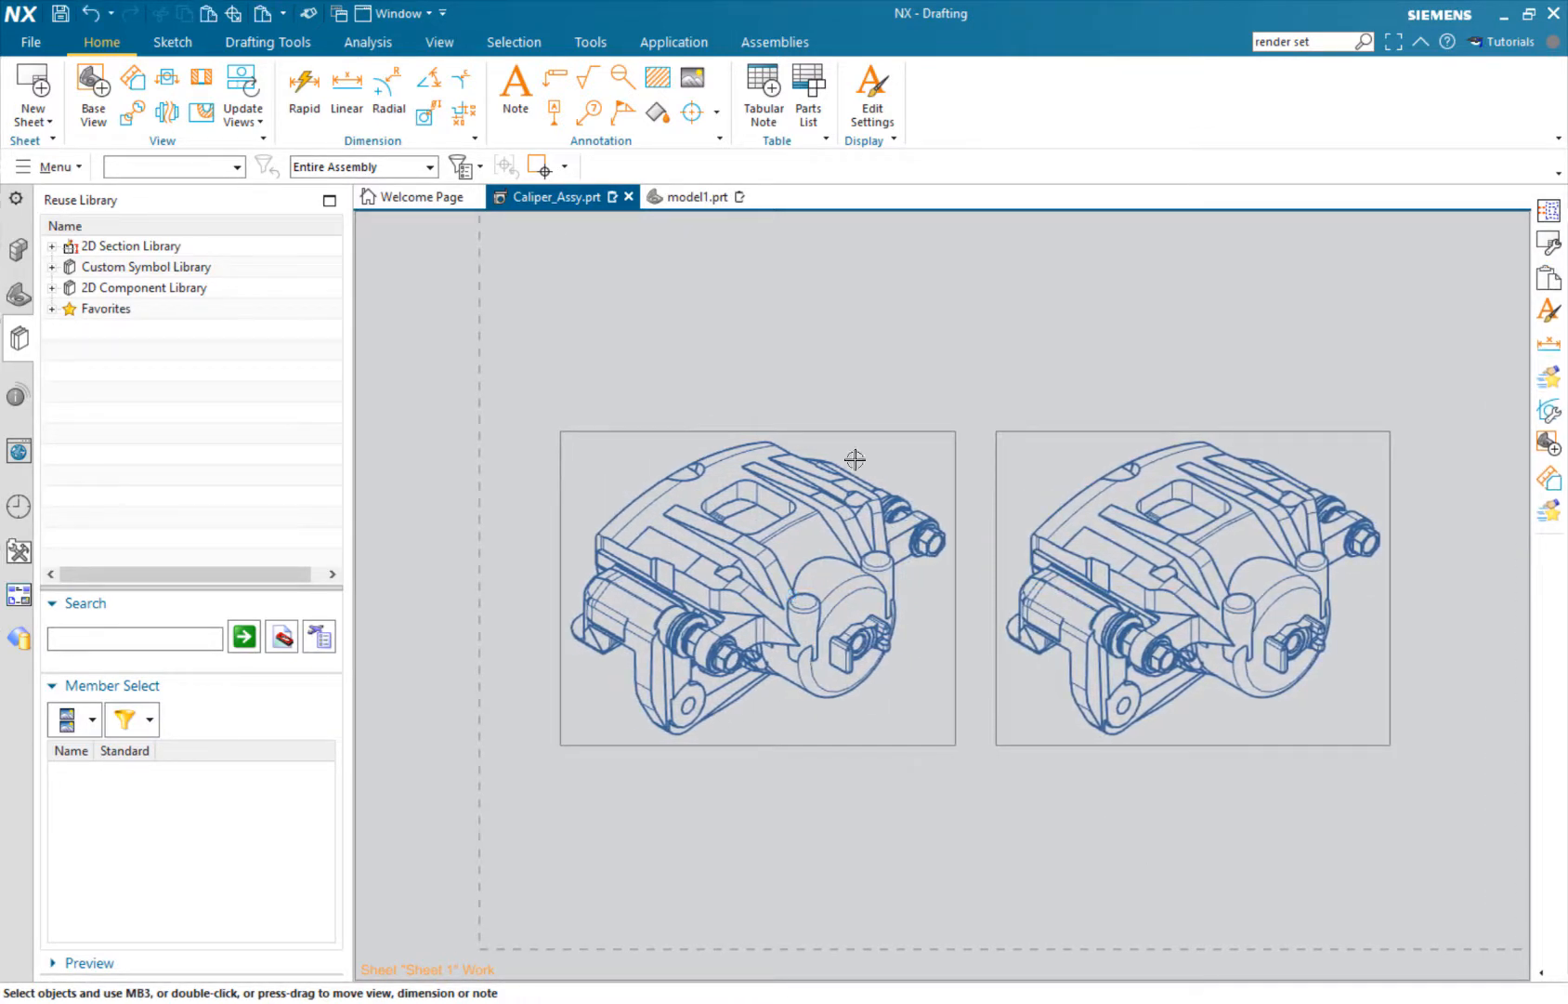
scroll(828, 393, "up", 1)
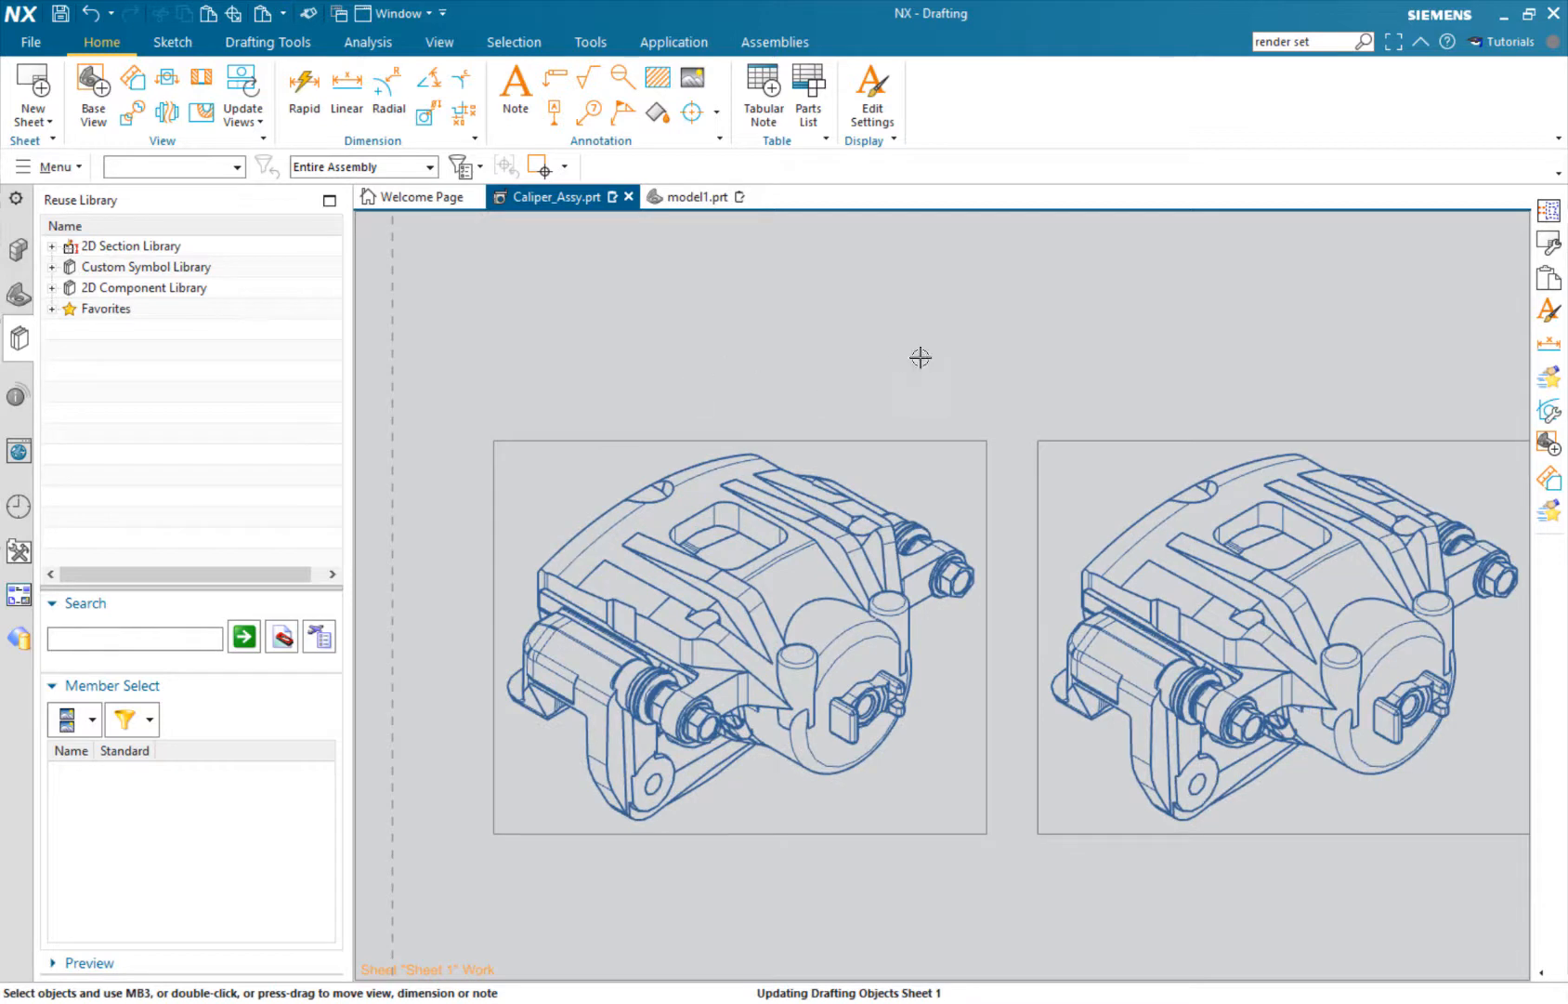
middle_click_drag(921, 357, 887, 367)
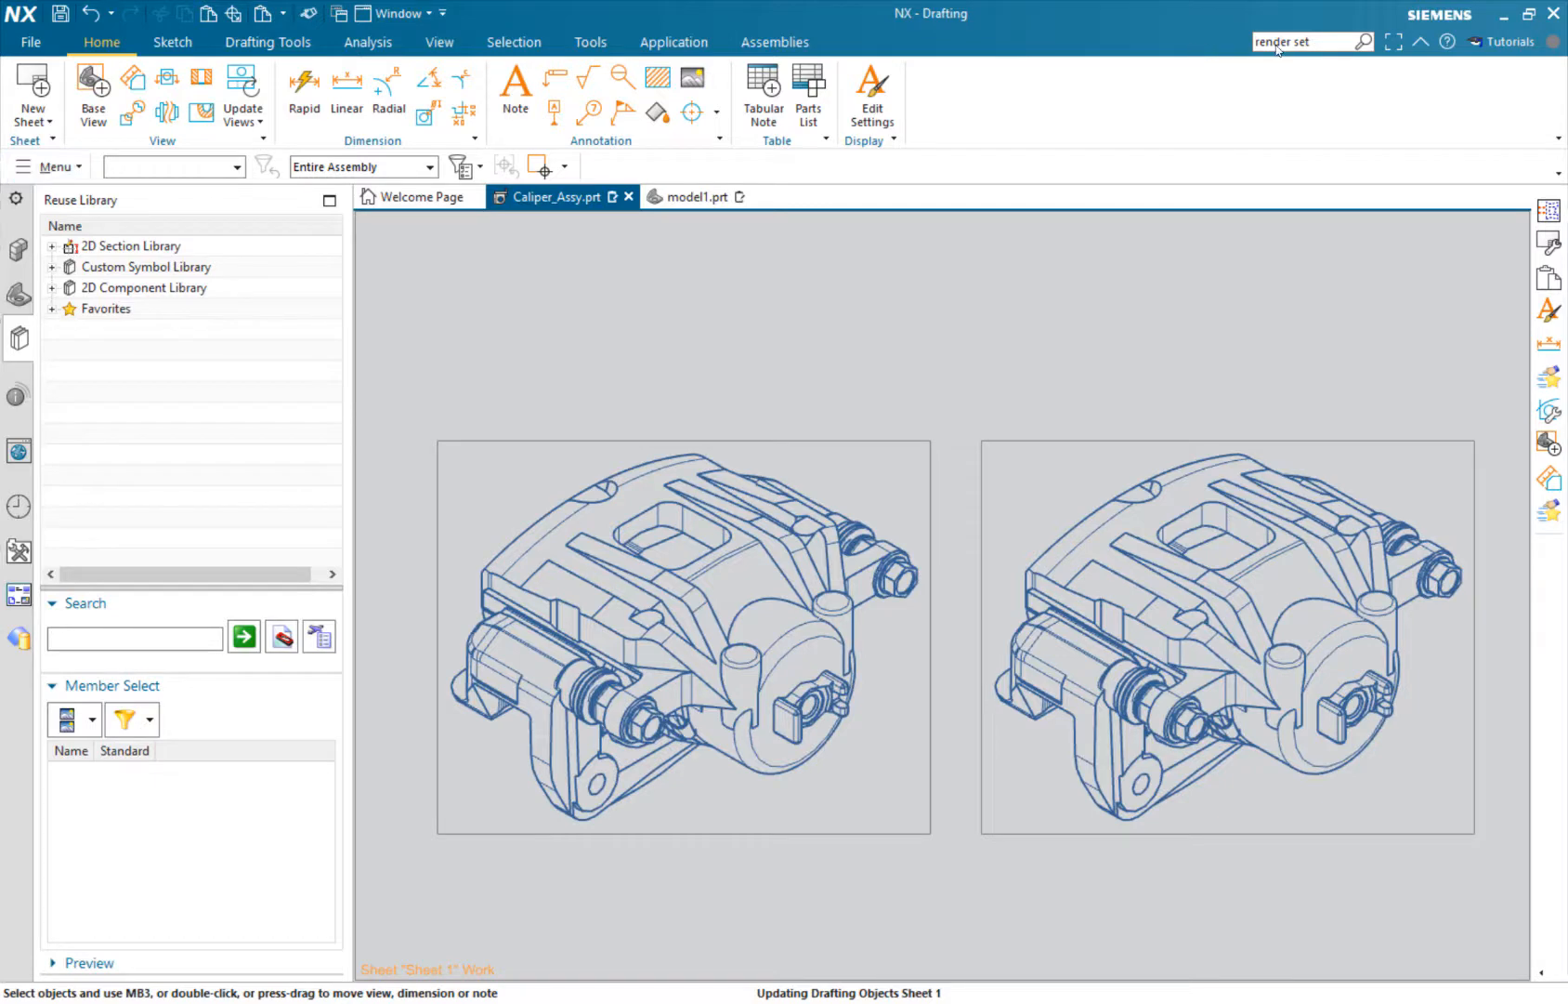
- Search the commands for "render set" and open Define Render Sets
left_click(1313, 42)
left_click(1314, 47)
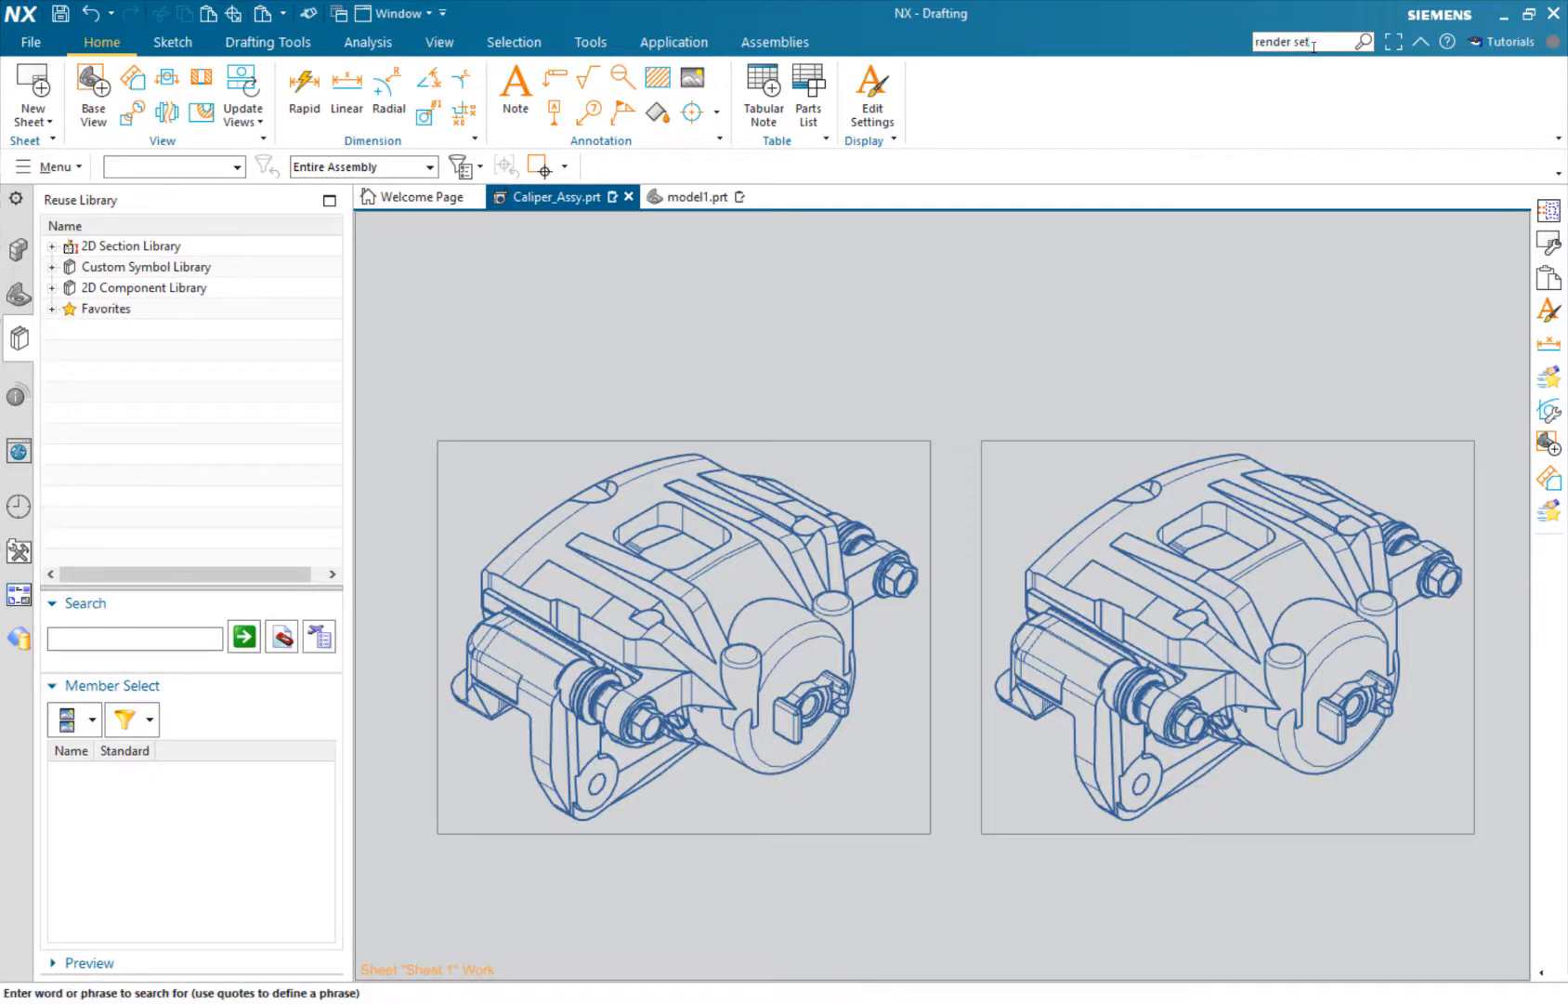
key("Return")
left_click_drag(1416, 425, 864, 263)
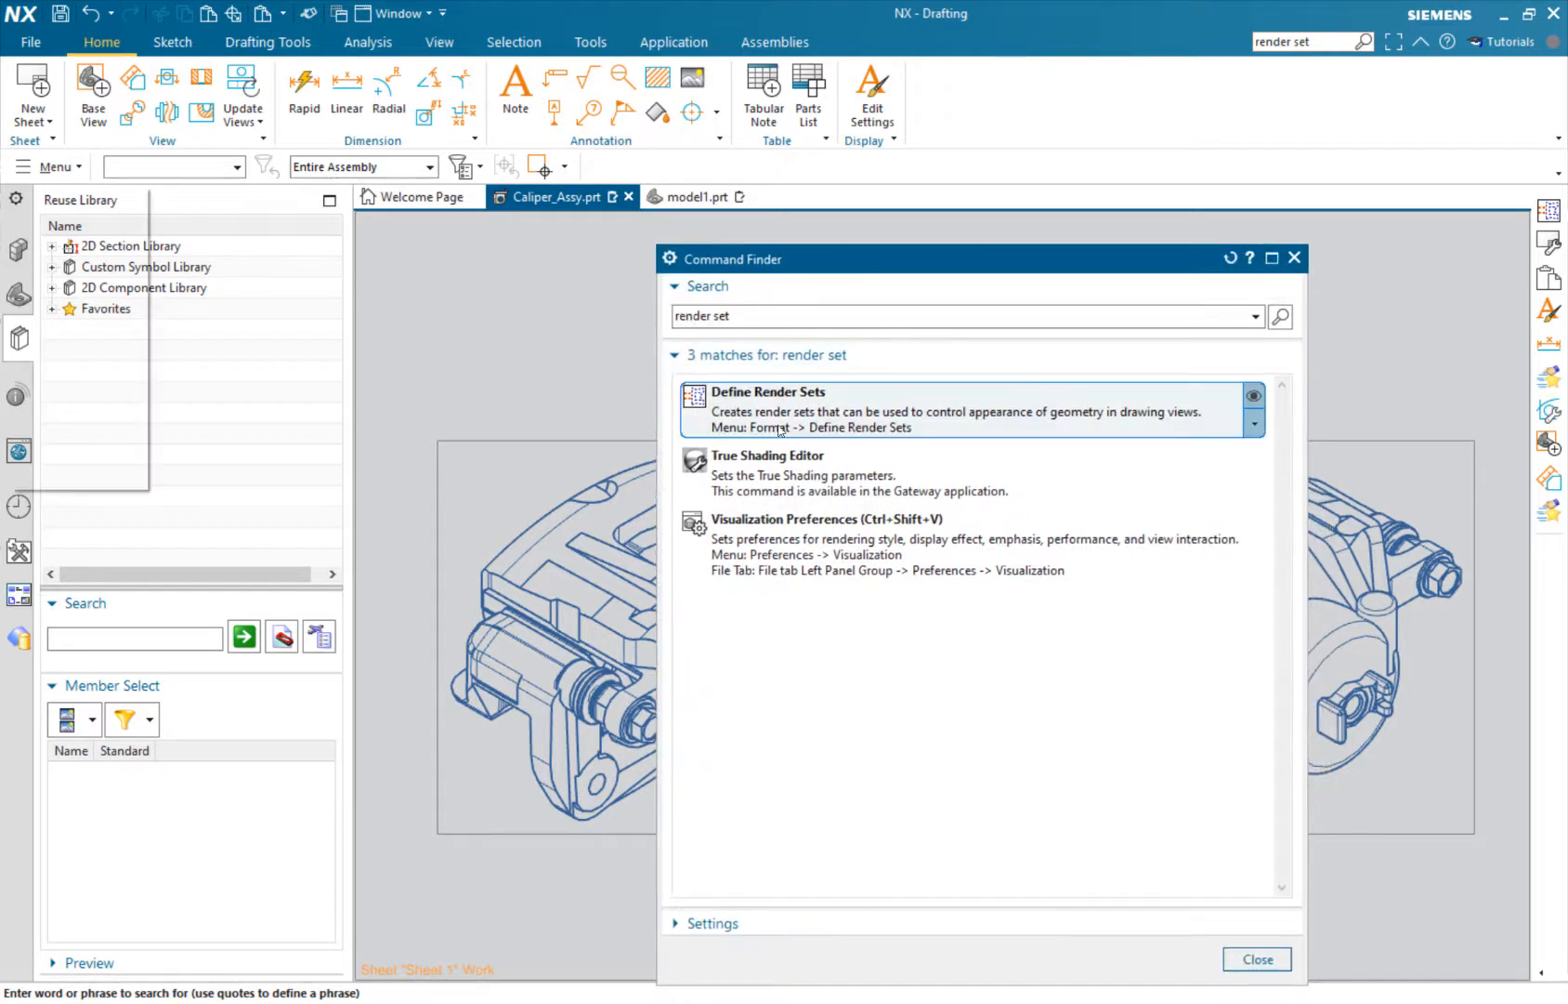
mouse_move(786, 422)
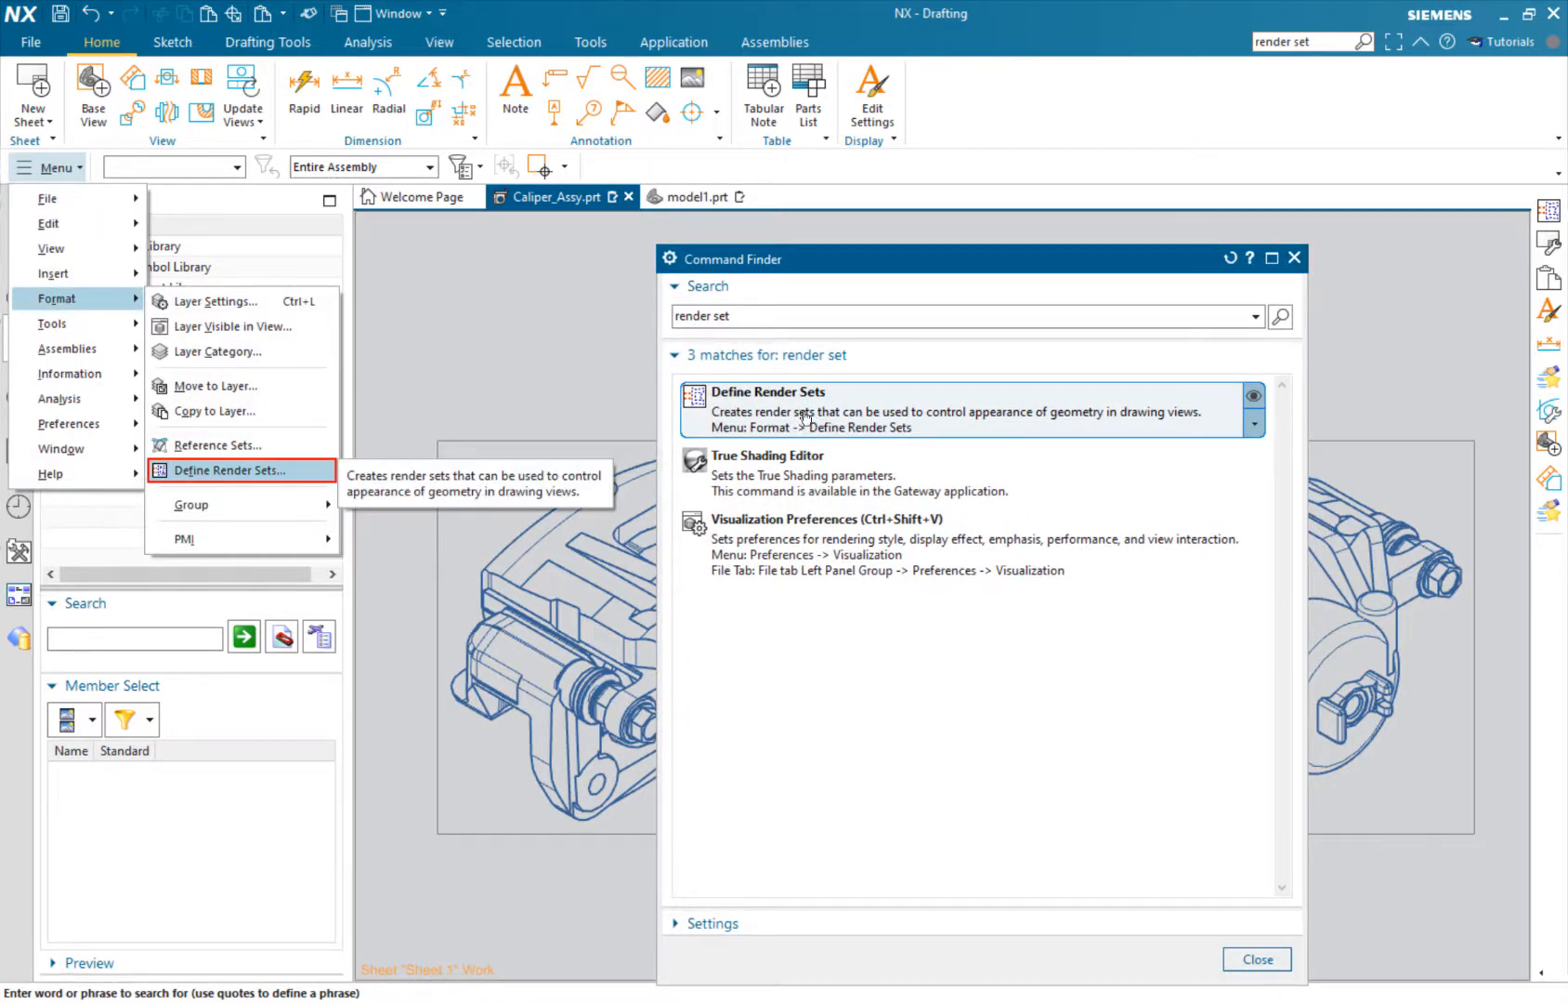
left_click(825, 413)
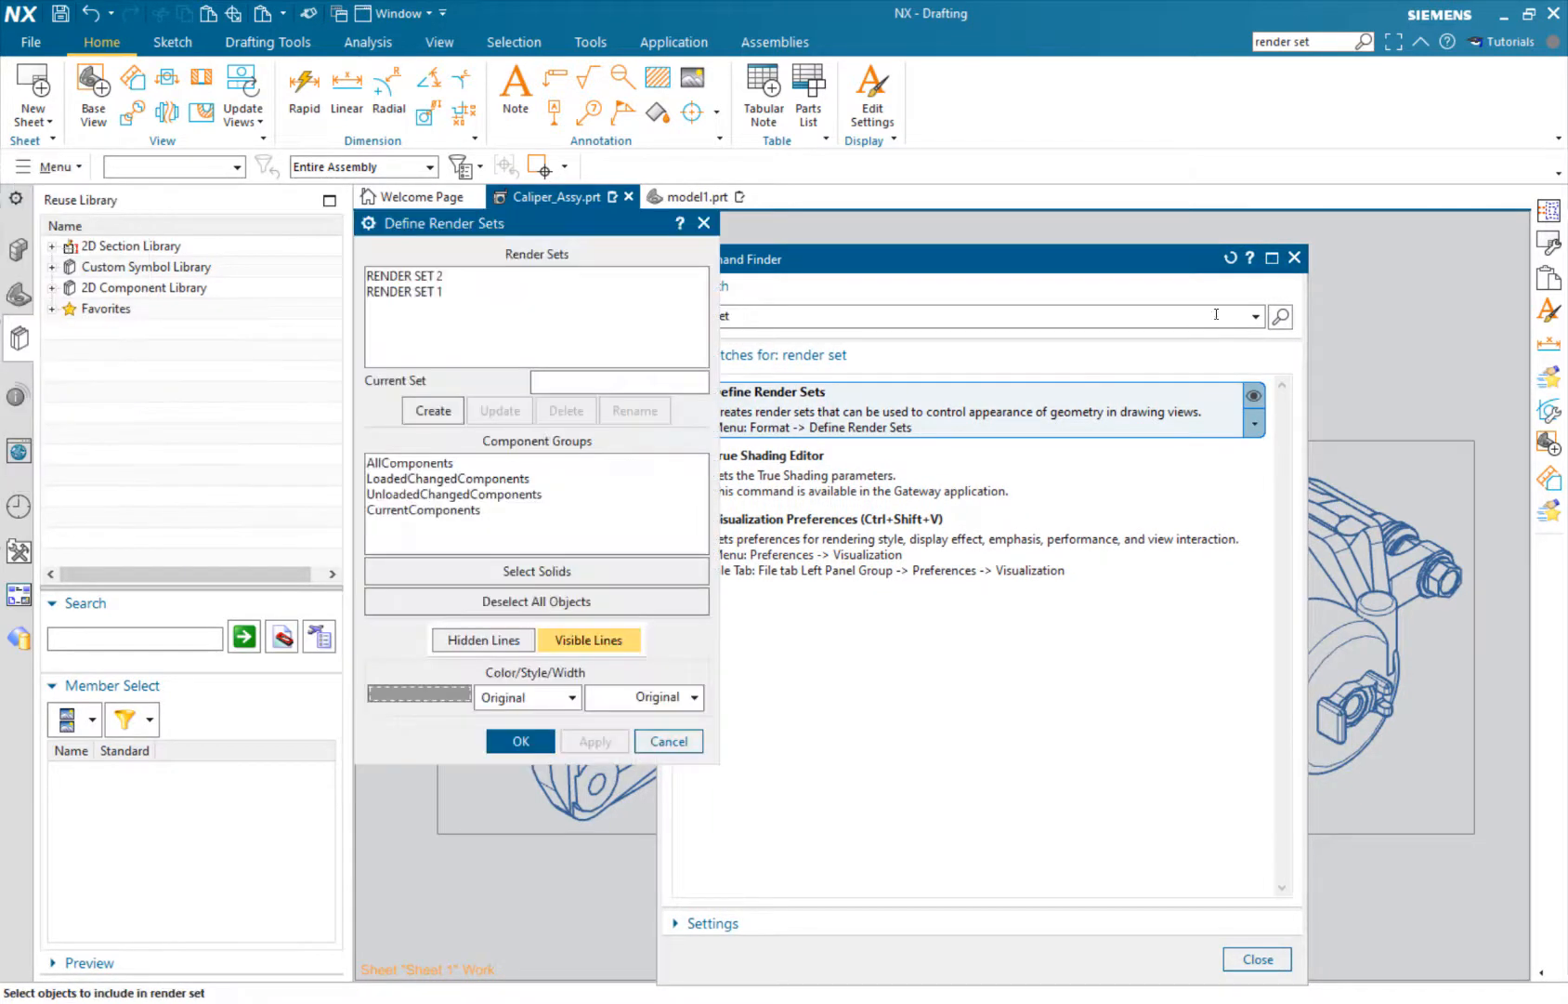
left_click(1294, 259)
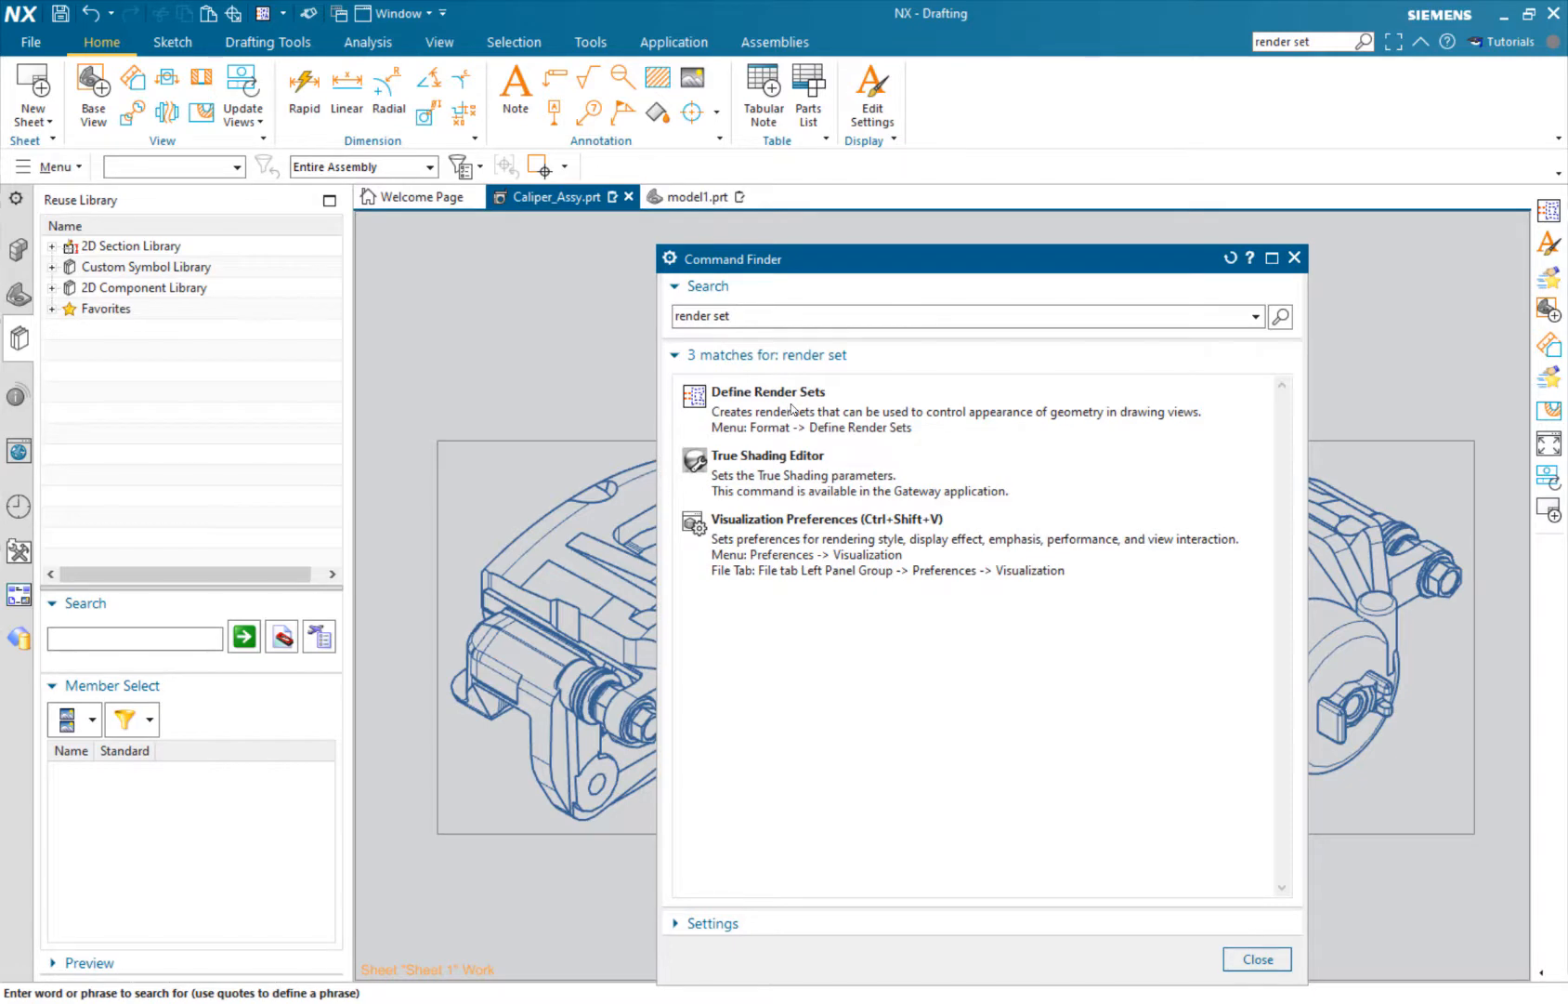
- Reopen Define Render Sets and create a render set named Render_Set_1
left_click(791, 409)
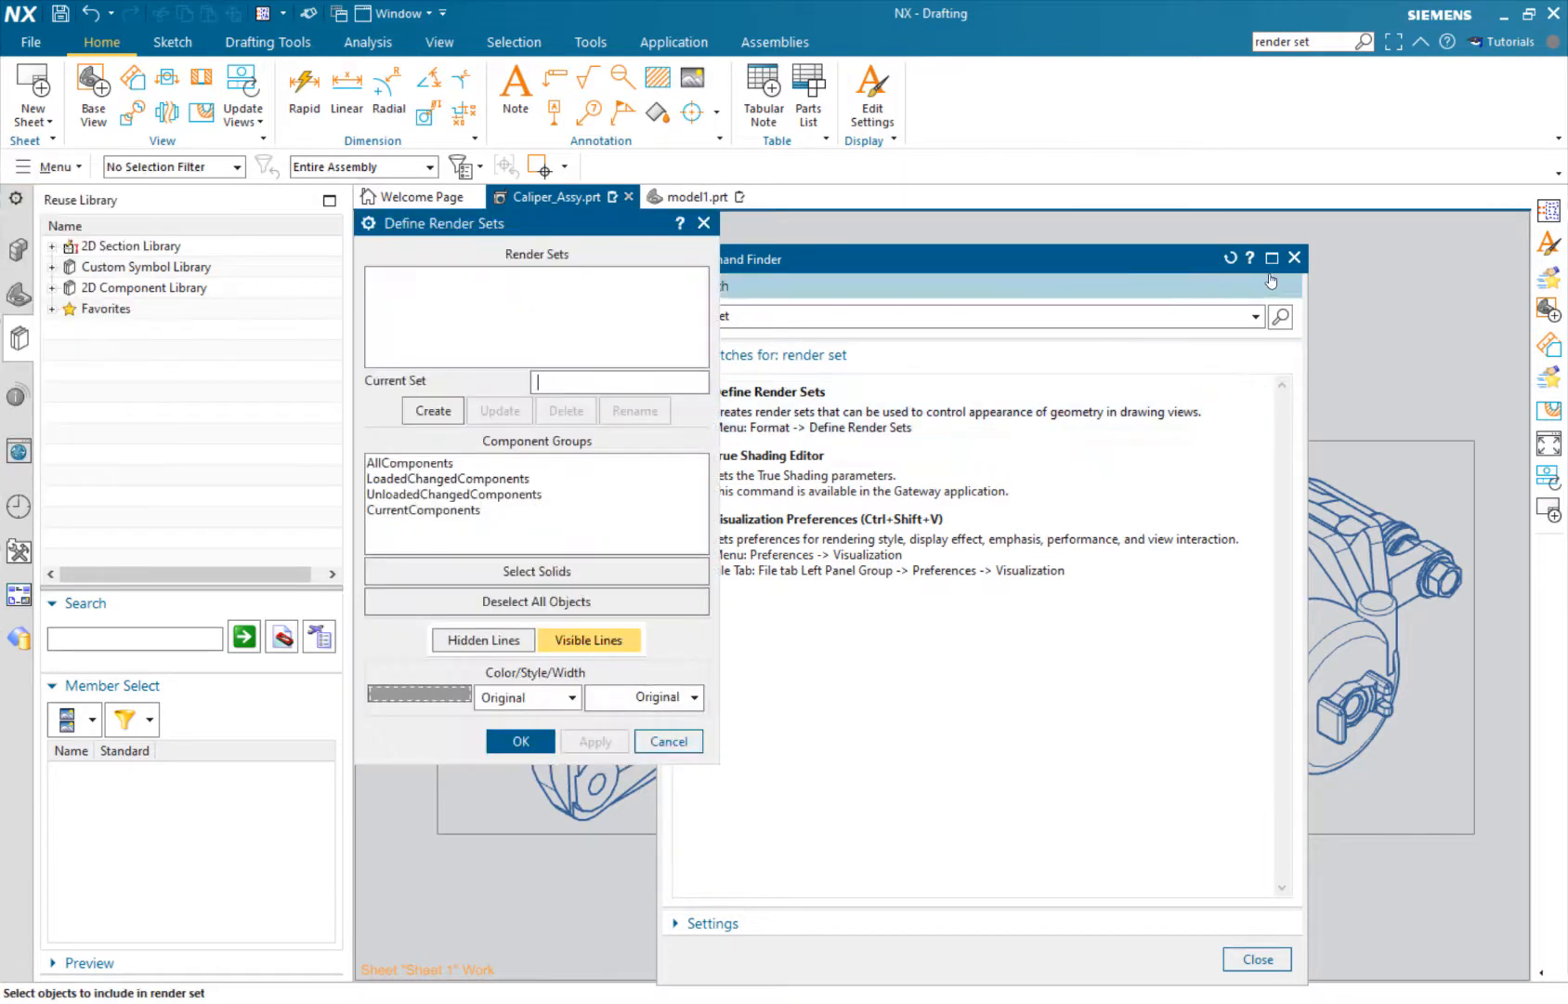
left_click(1294, 258)
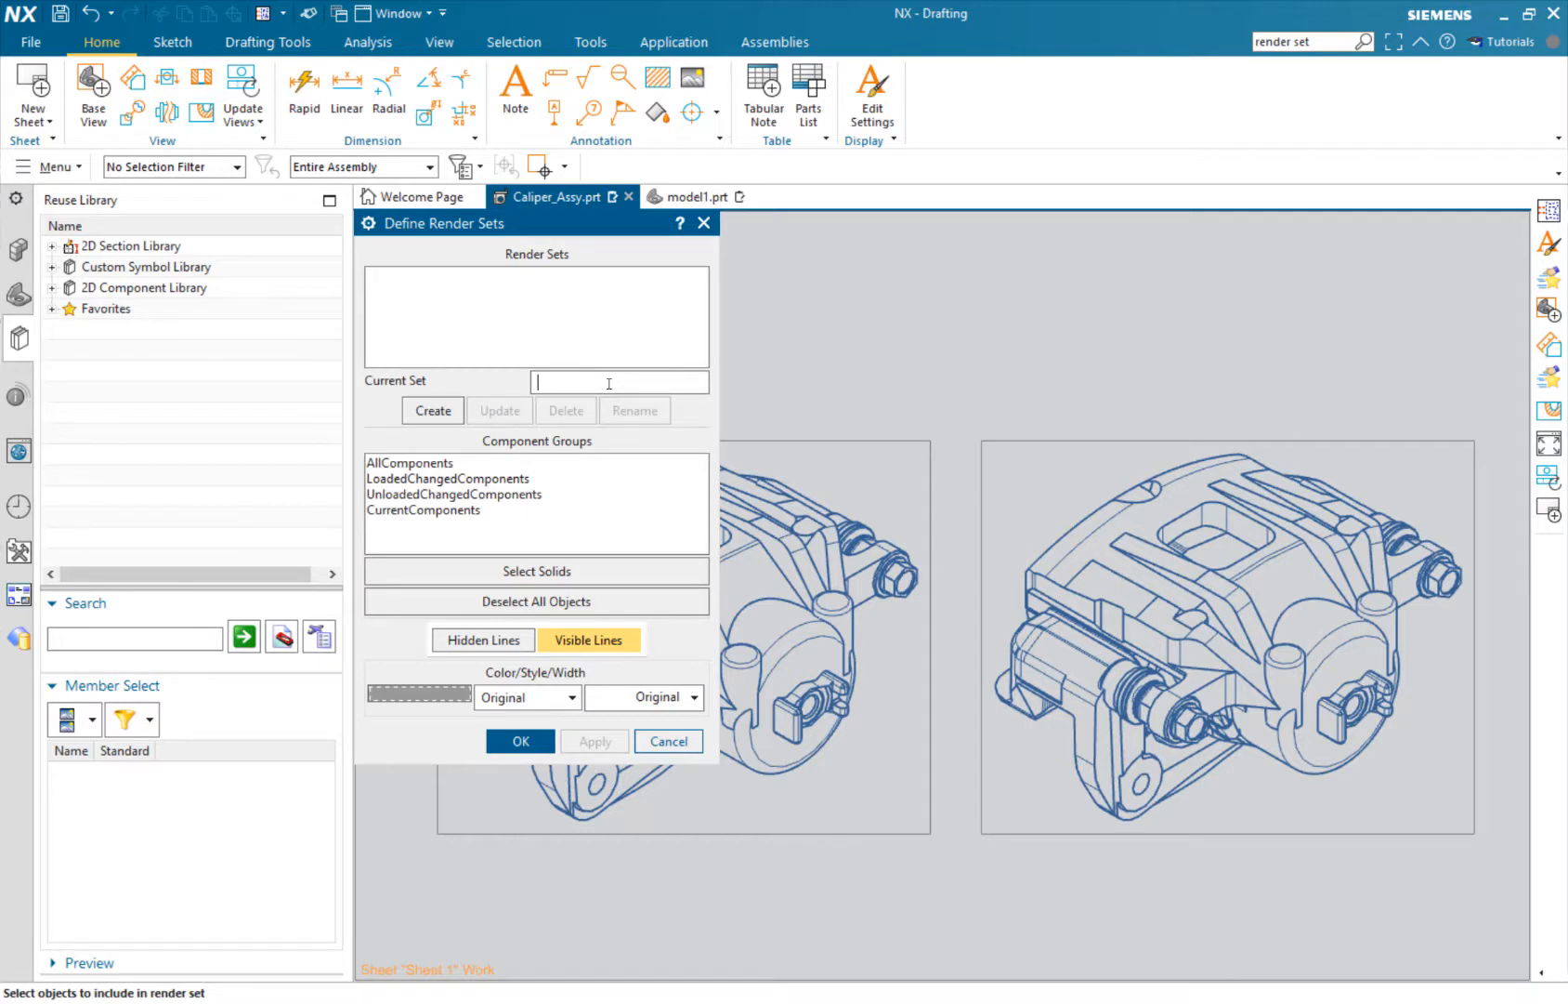
left_click(609, 383)
type("Render_Set_1")
left_click(432, 411)
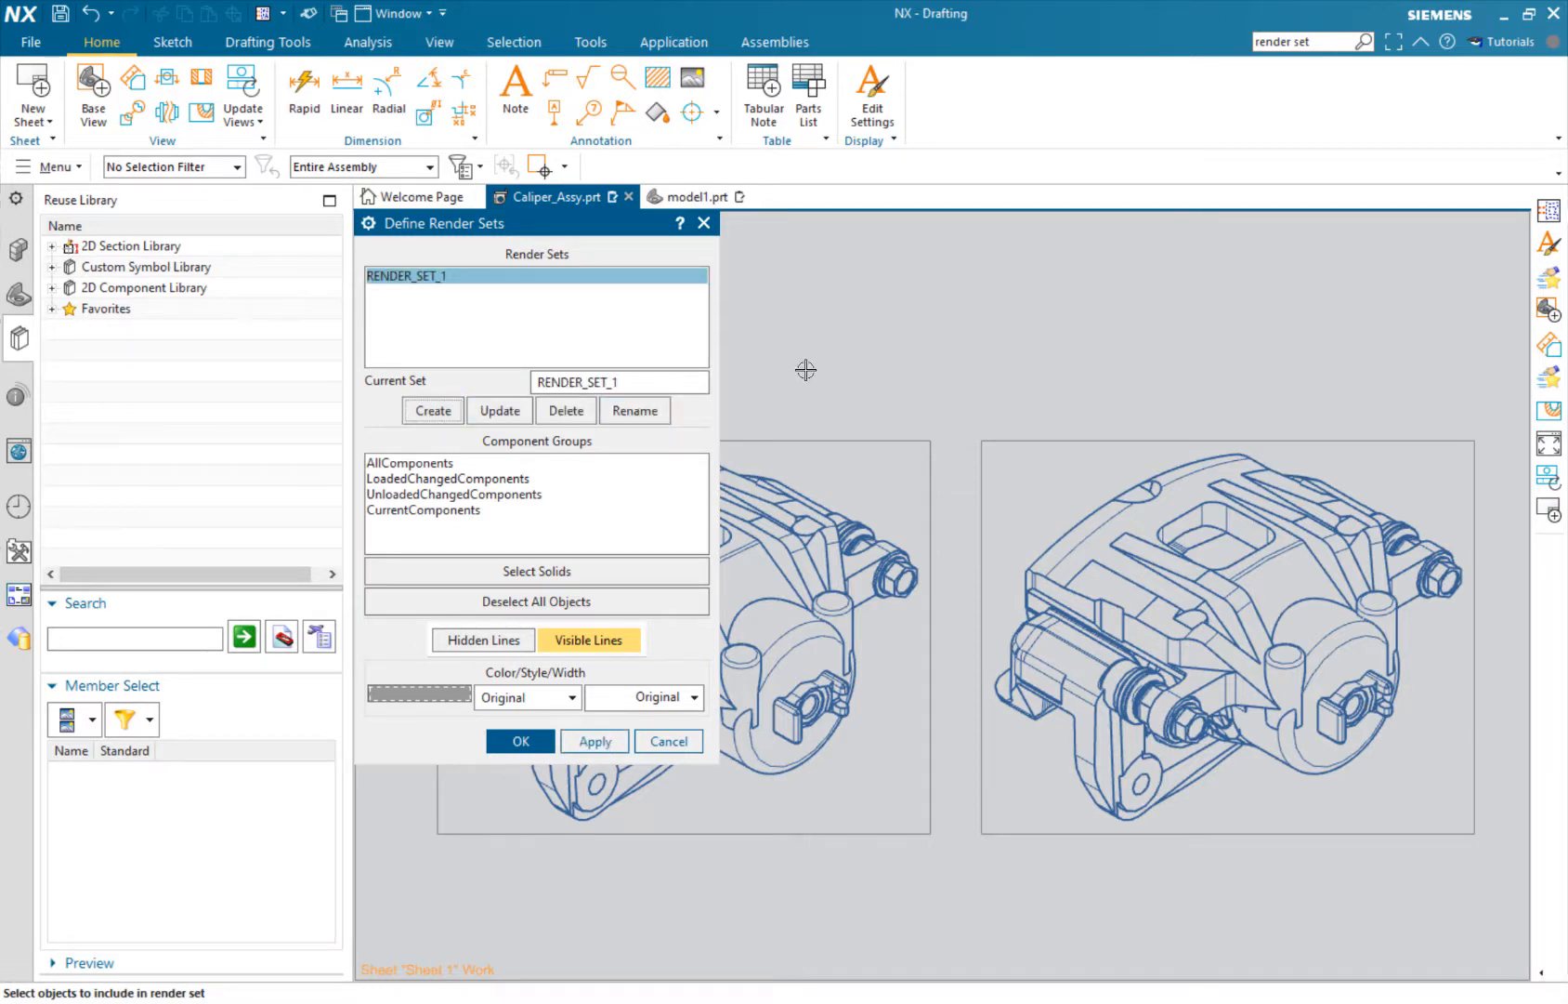
- Select the inner caliper body for RENDER_SET_1 and check the set's hidden-line settings
middle_click_drag(829, 368, 1050, 361)
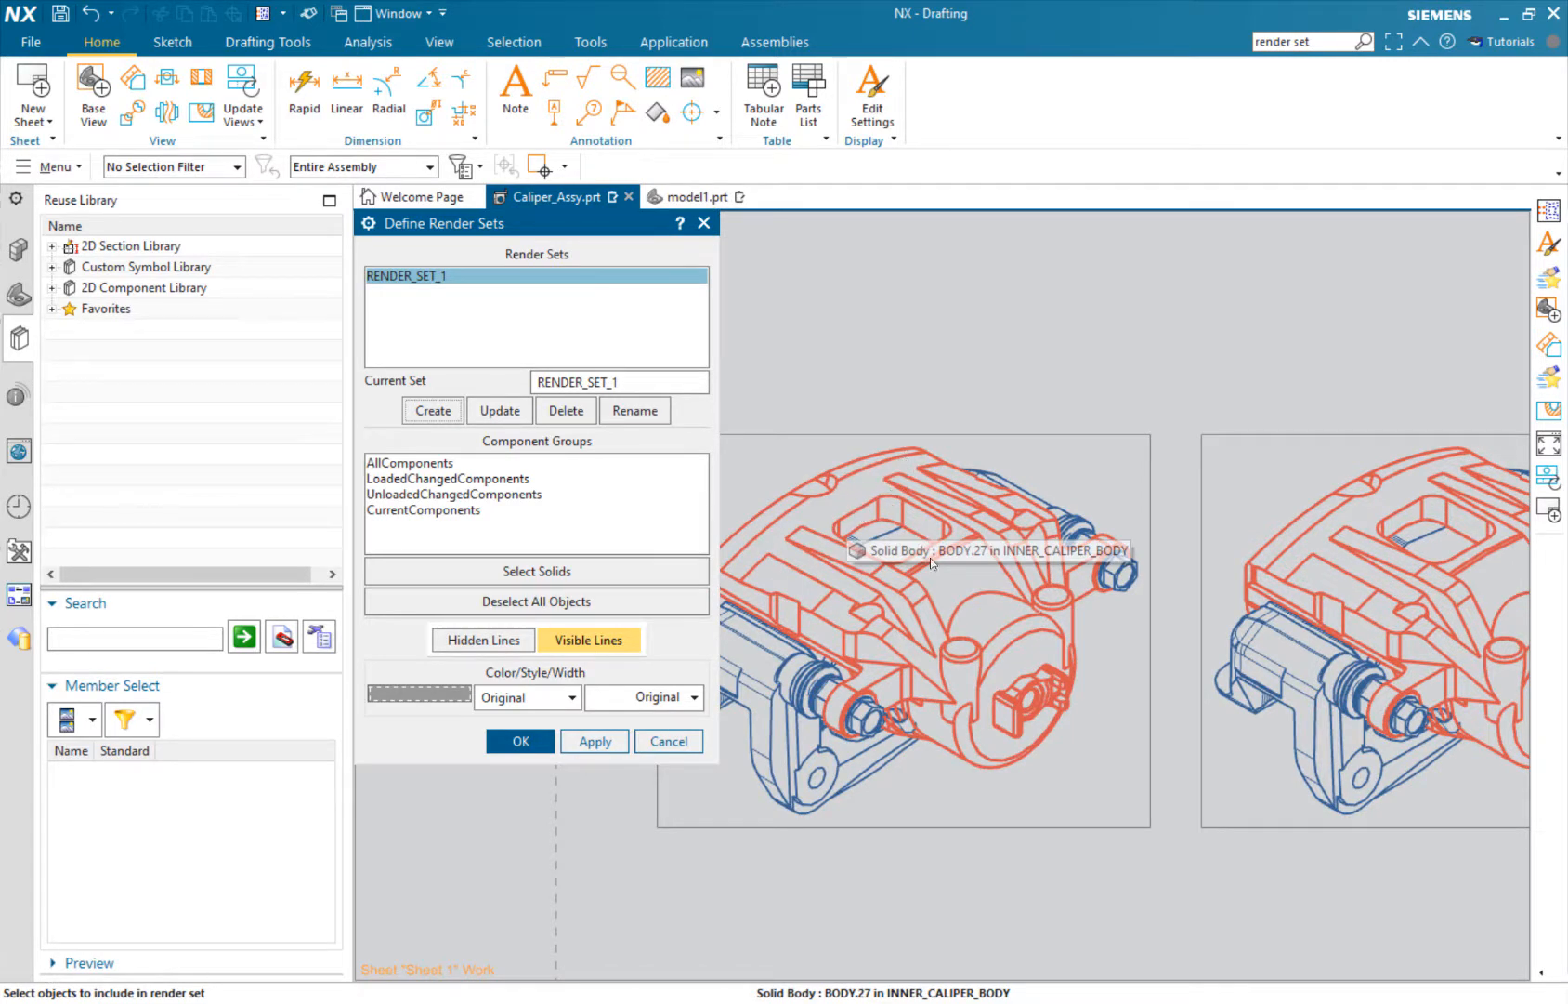
left_click(915, 605)
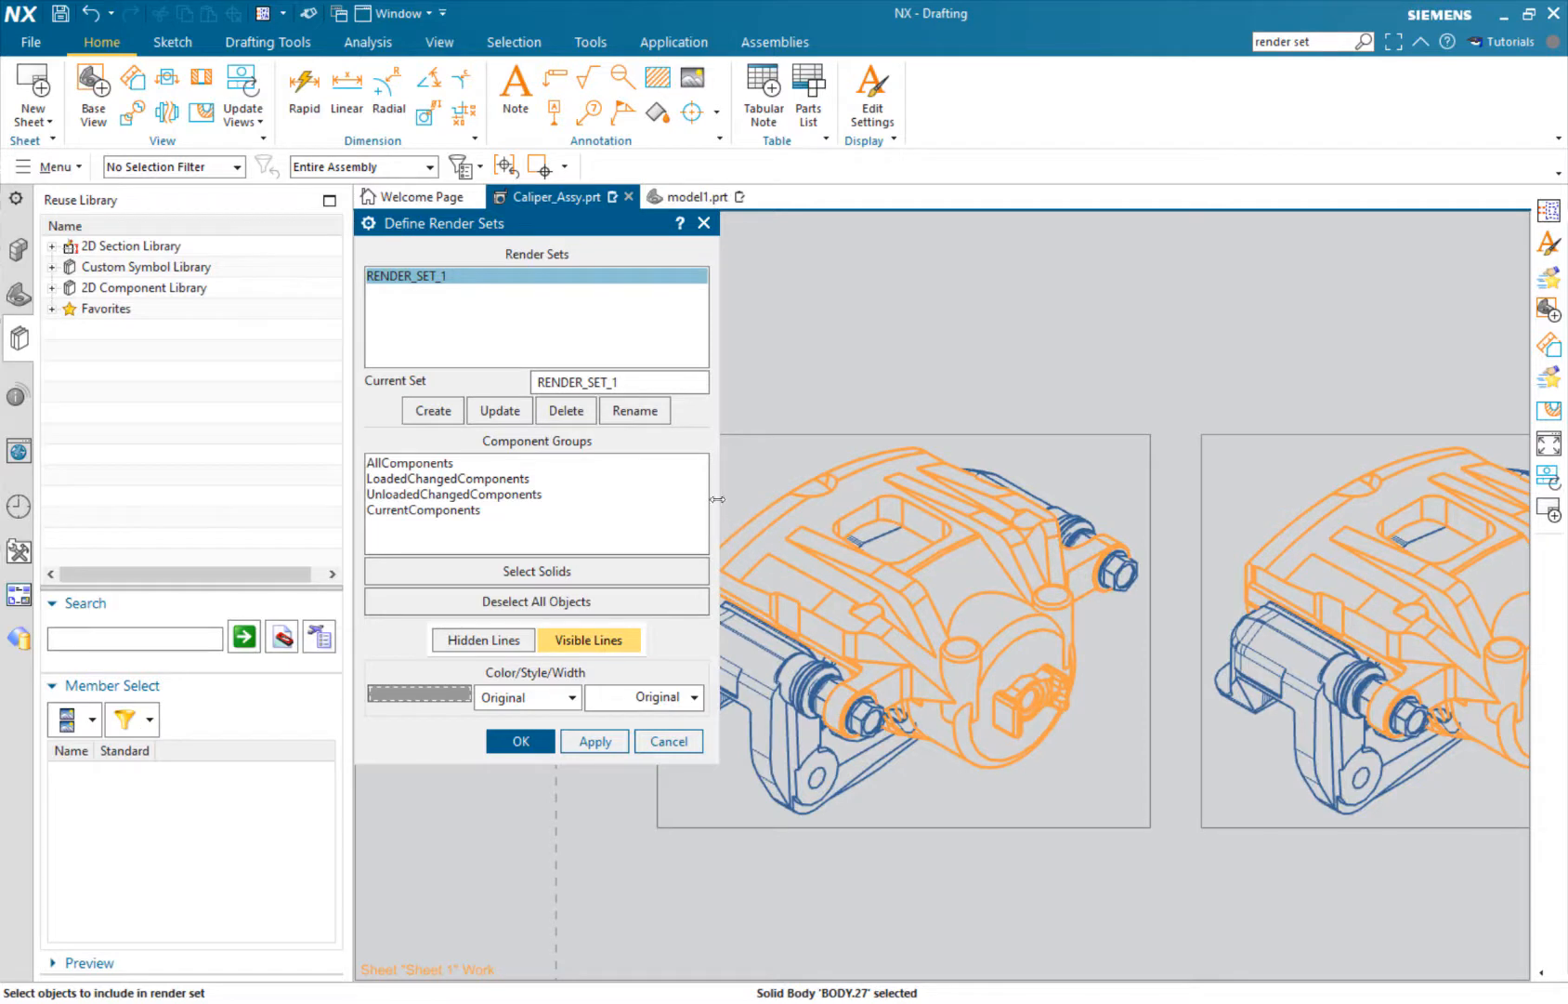
left_click(475, 642)
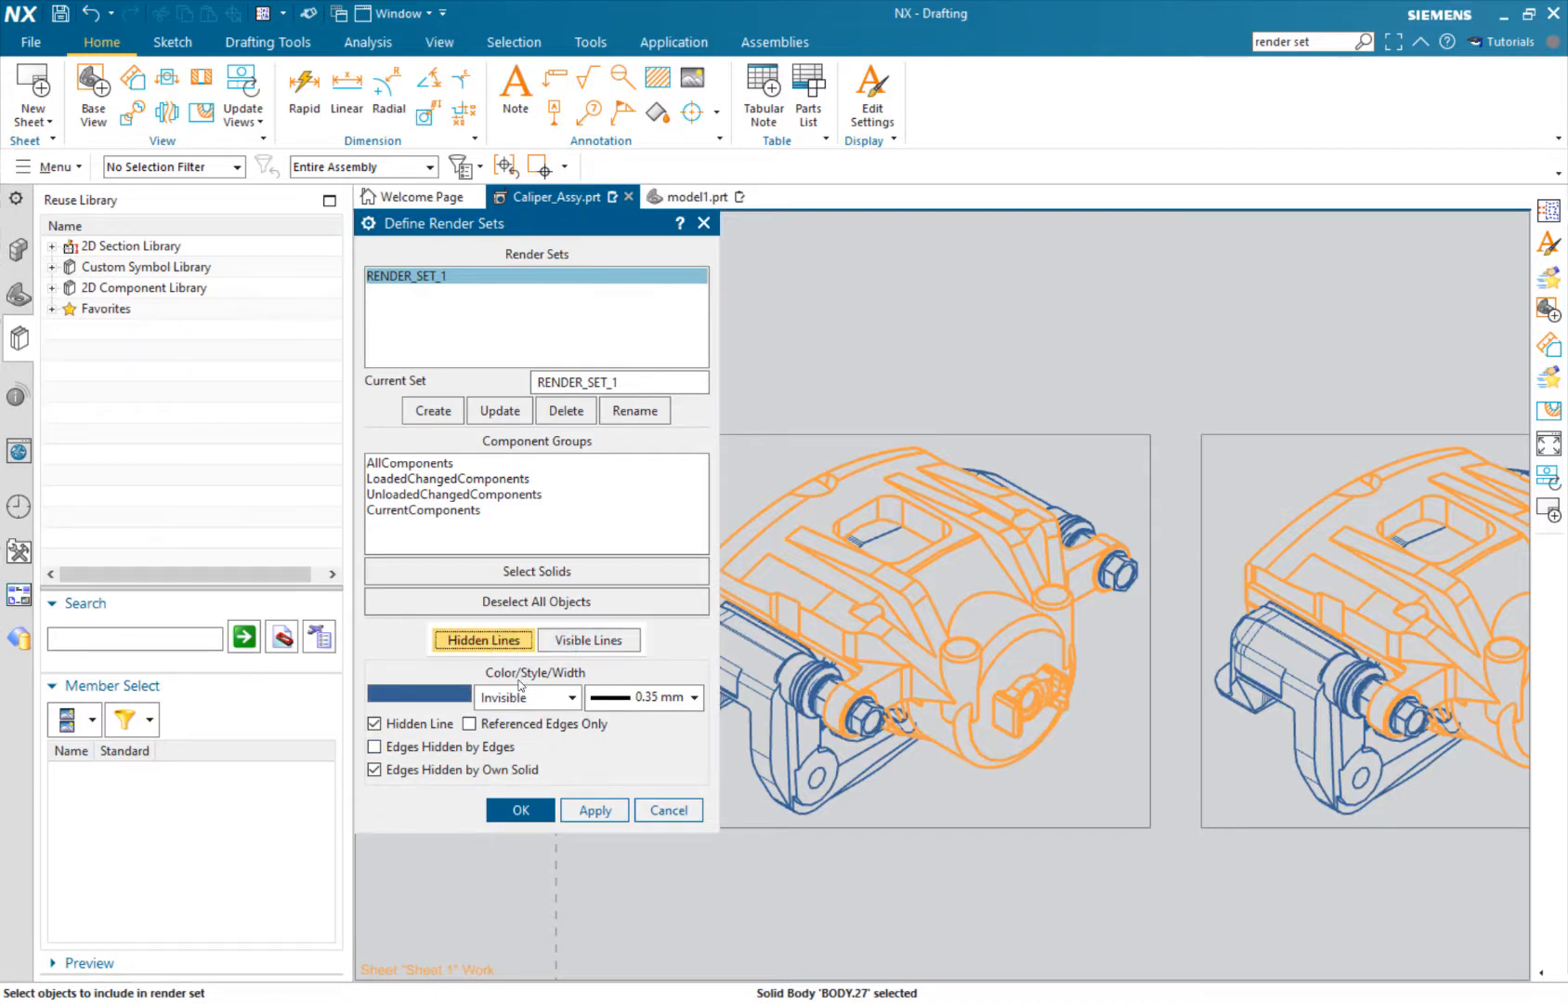
left_click(581, 640)
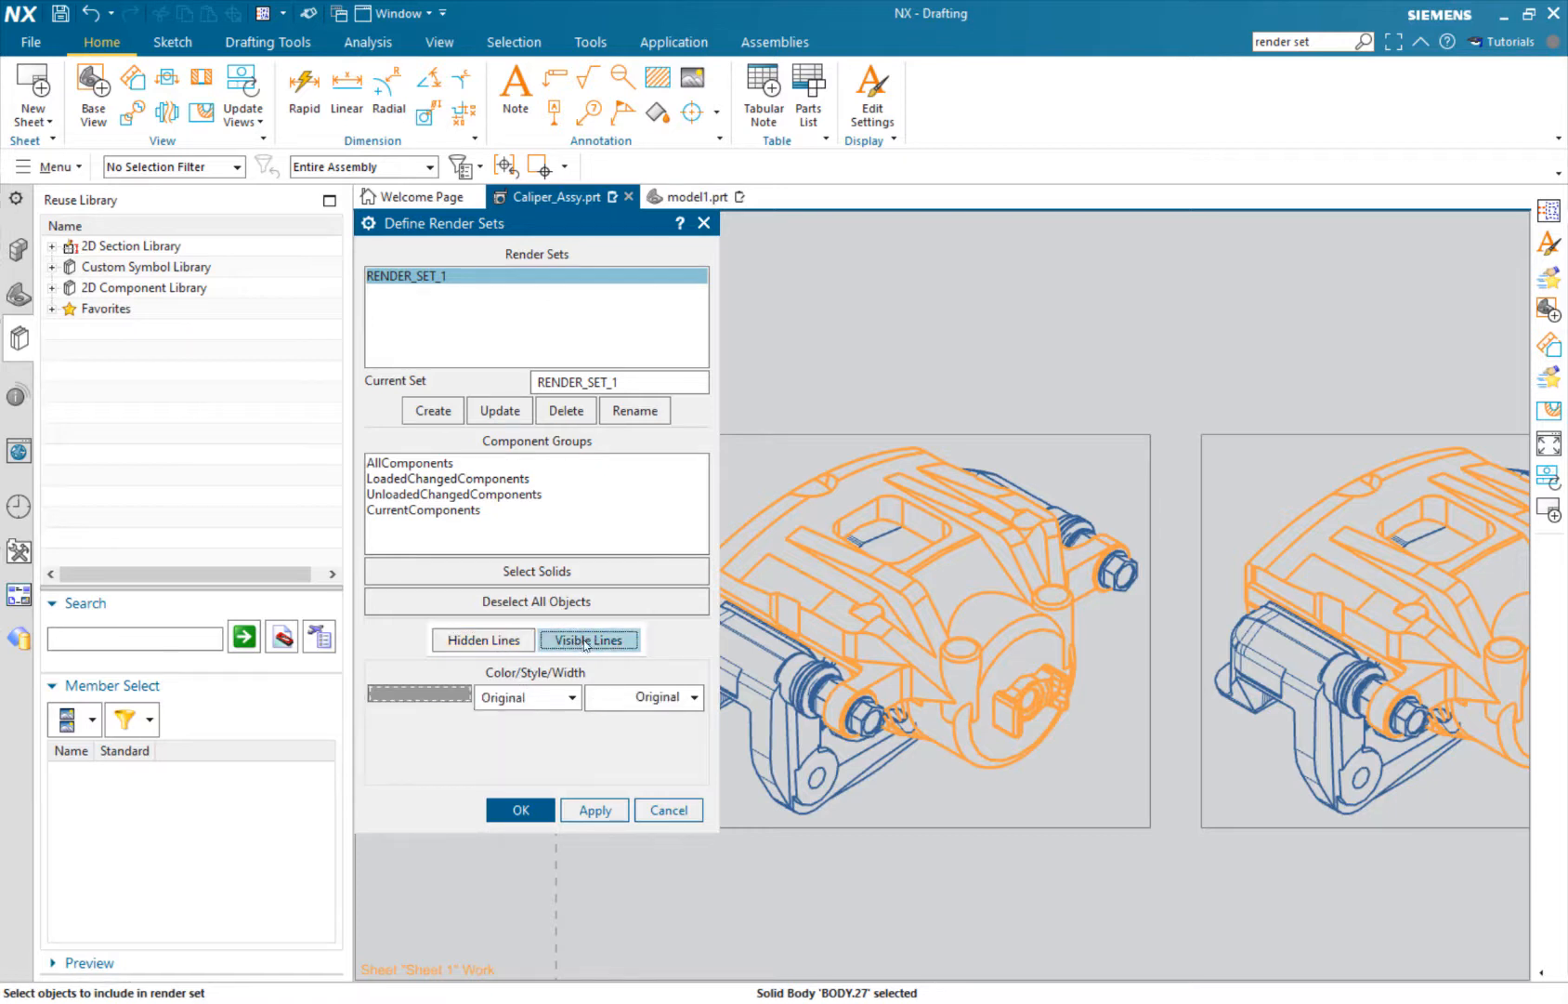
- Give RENDER_SET_1's visible lines a dotted style and red colour, and apply the settings
left_click(537, 708)
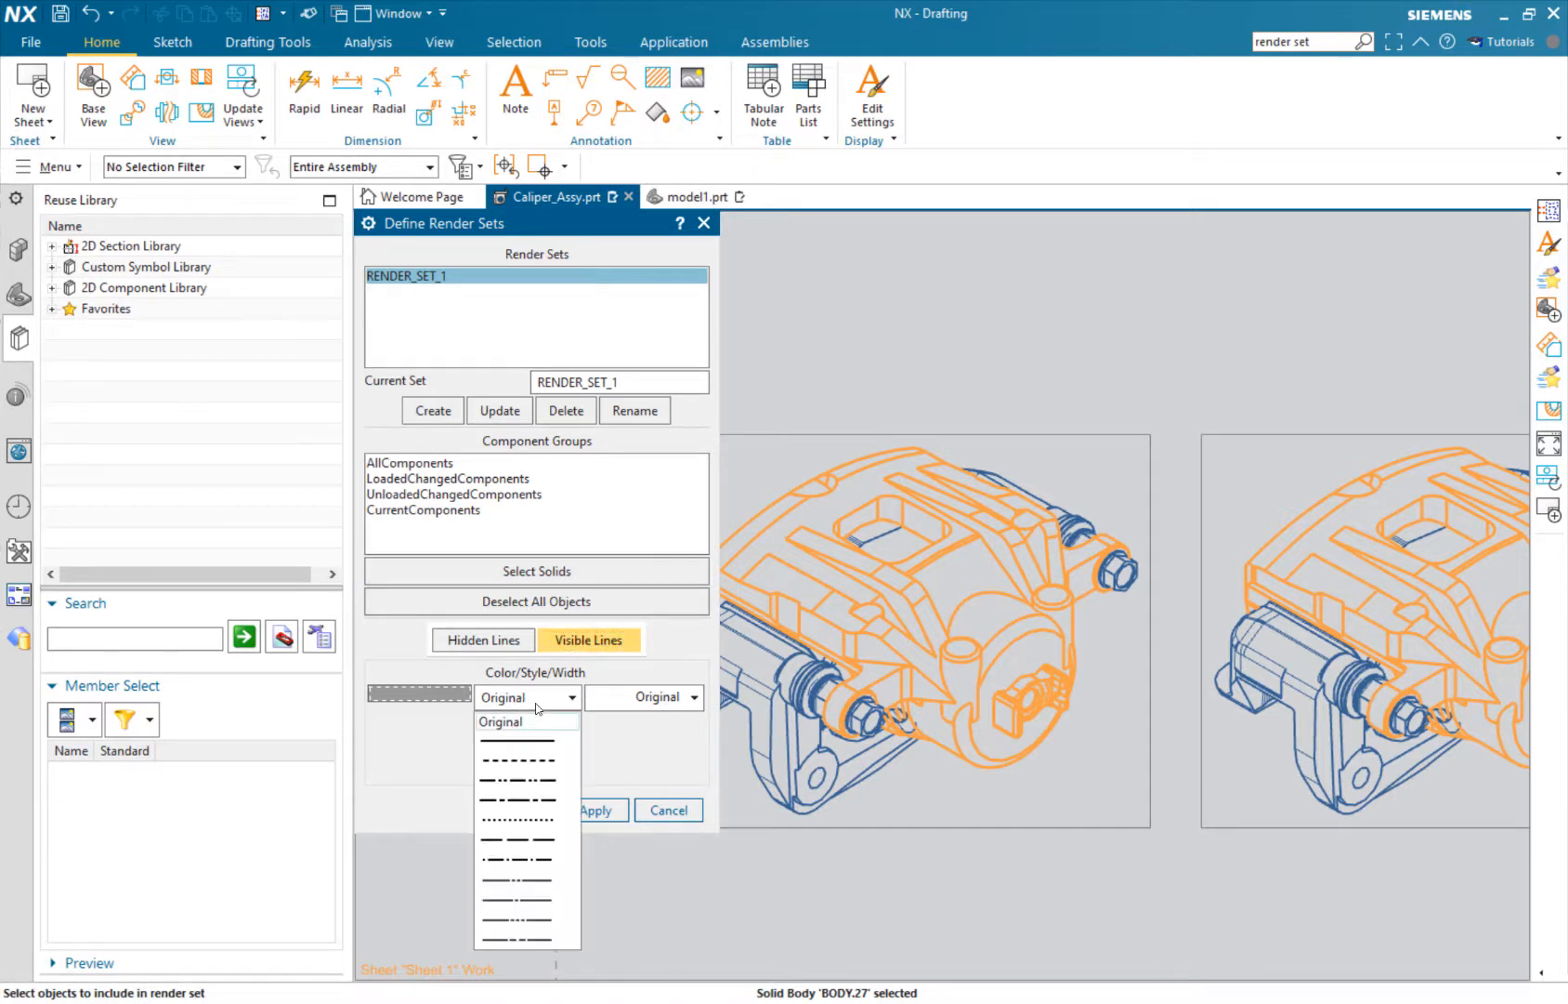
left_click(524, 820)
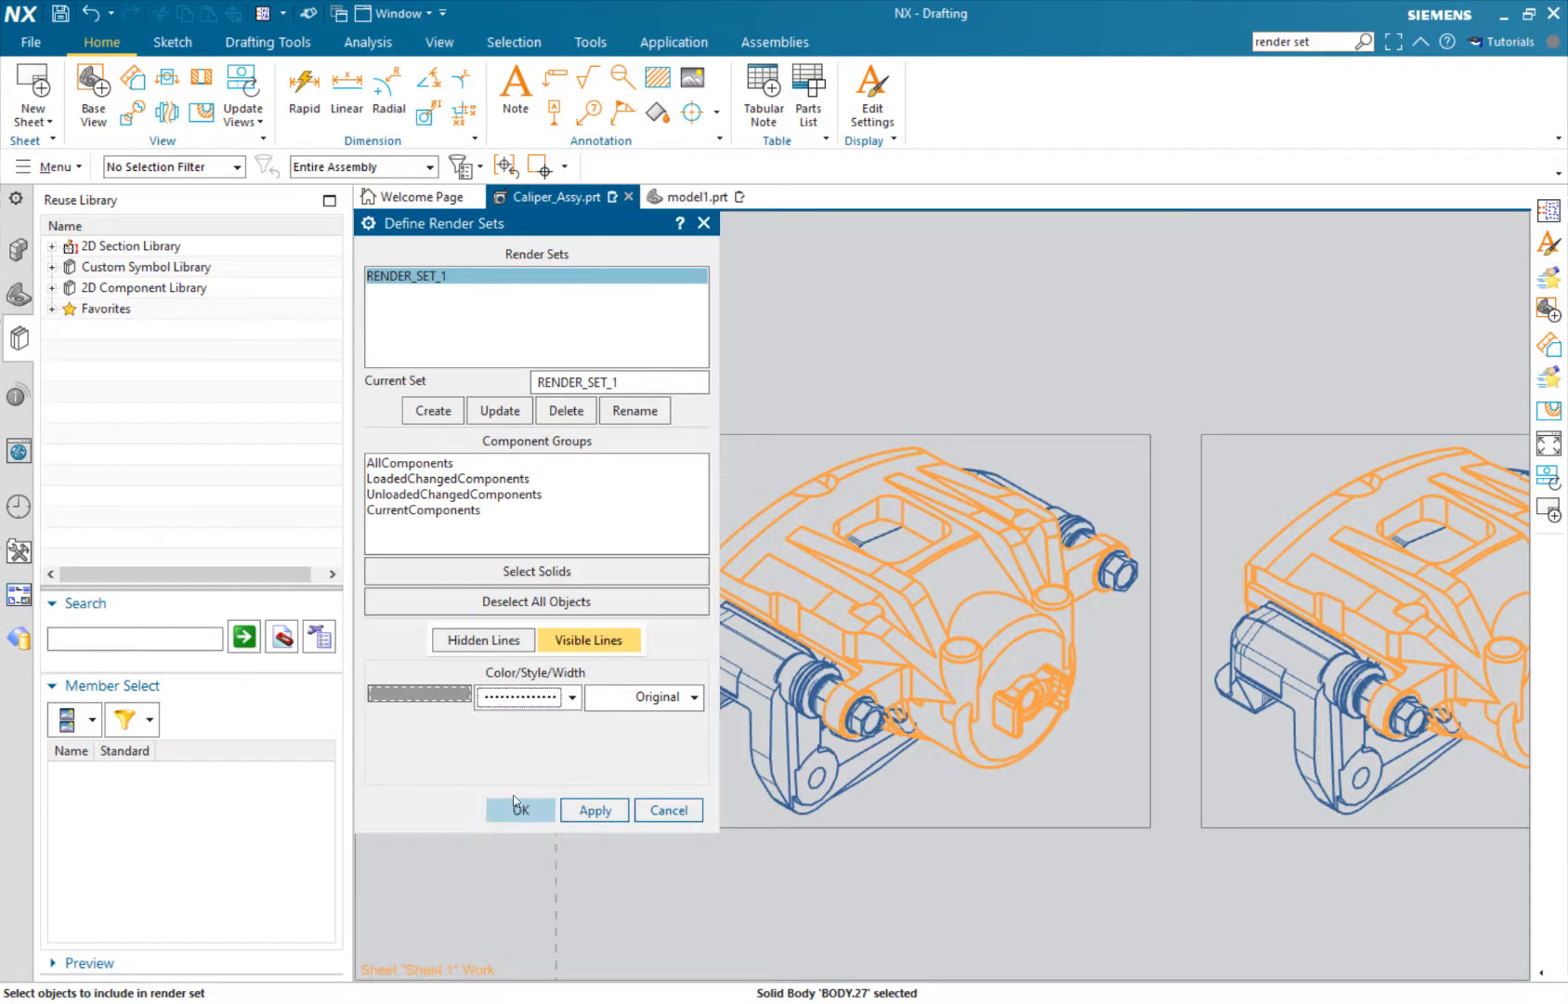
left_click(438, 701)
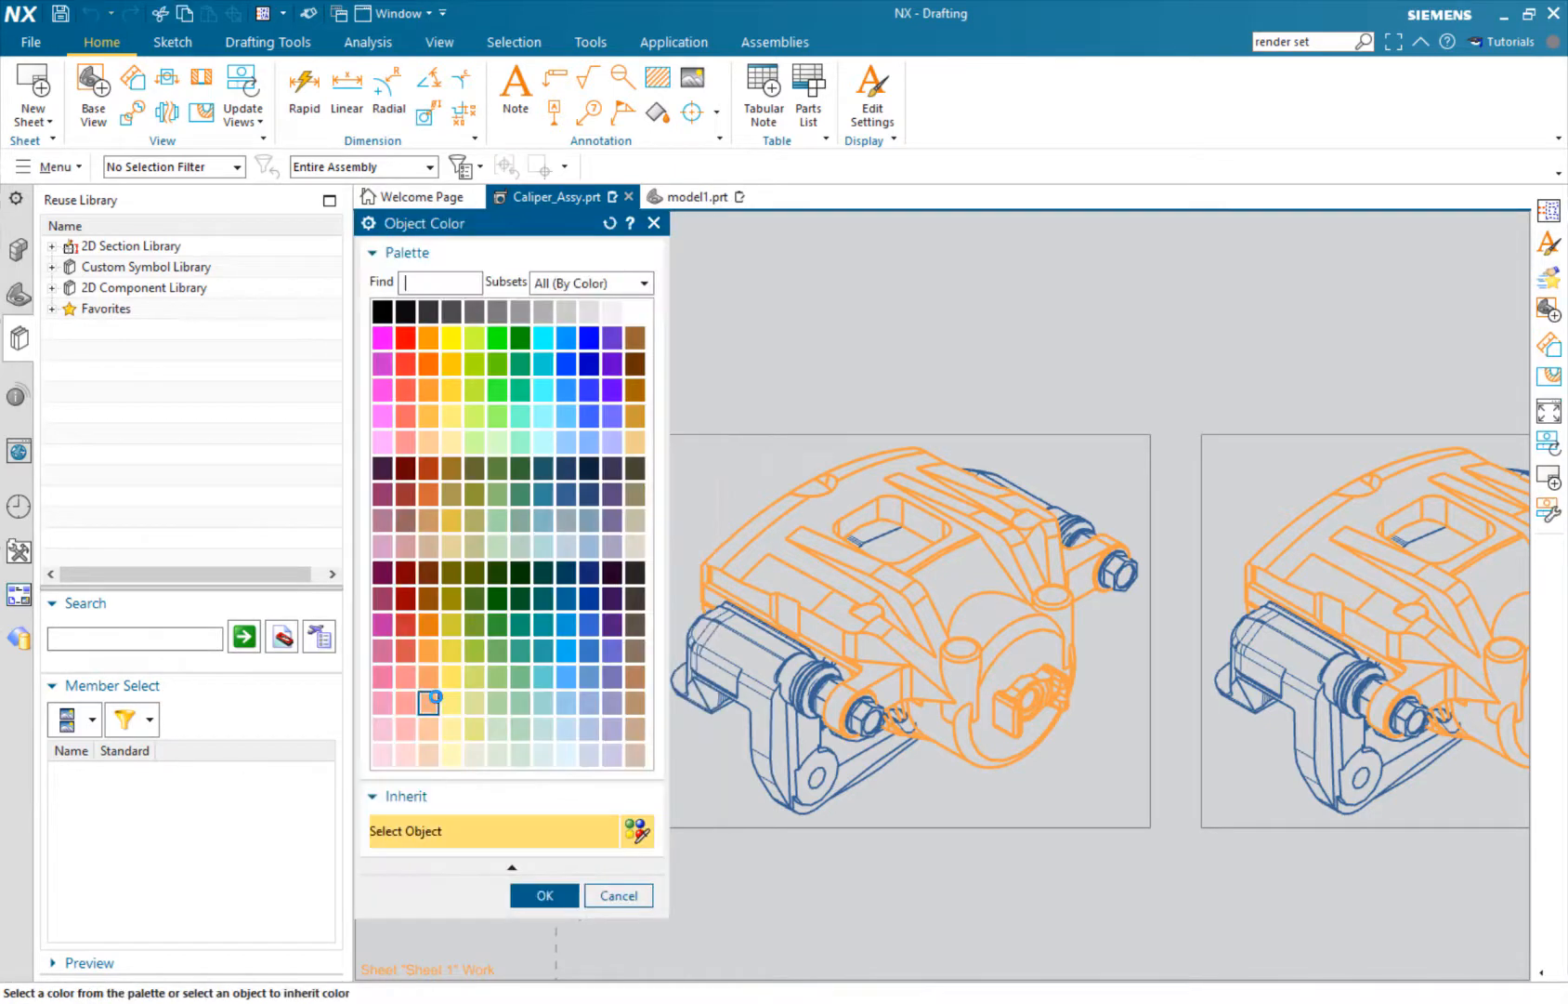
left_click(406, 339)
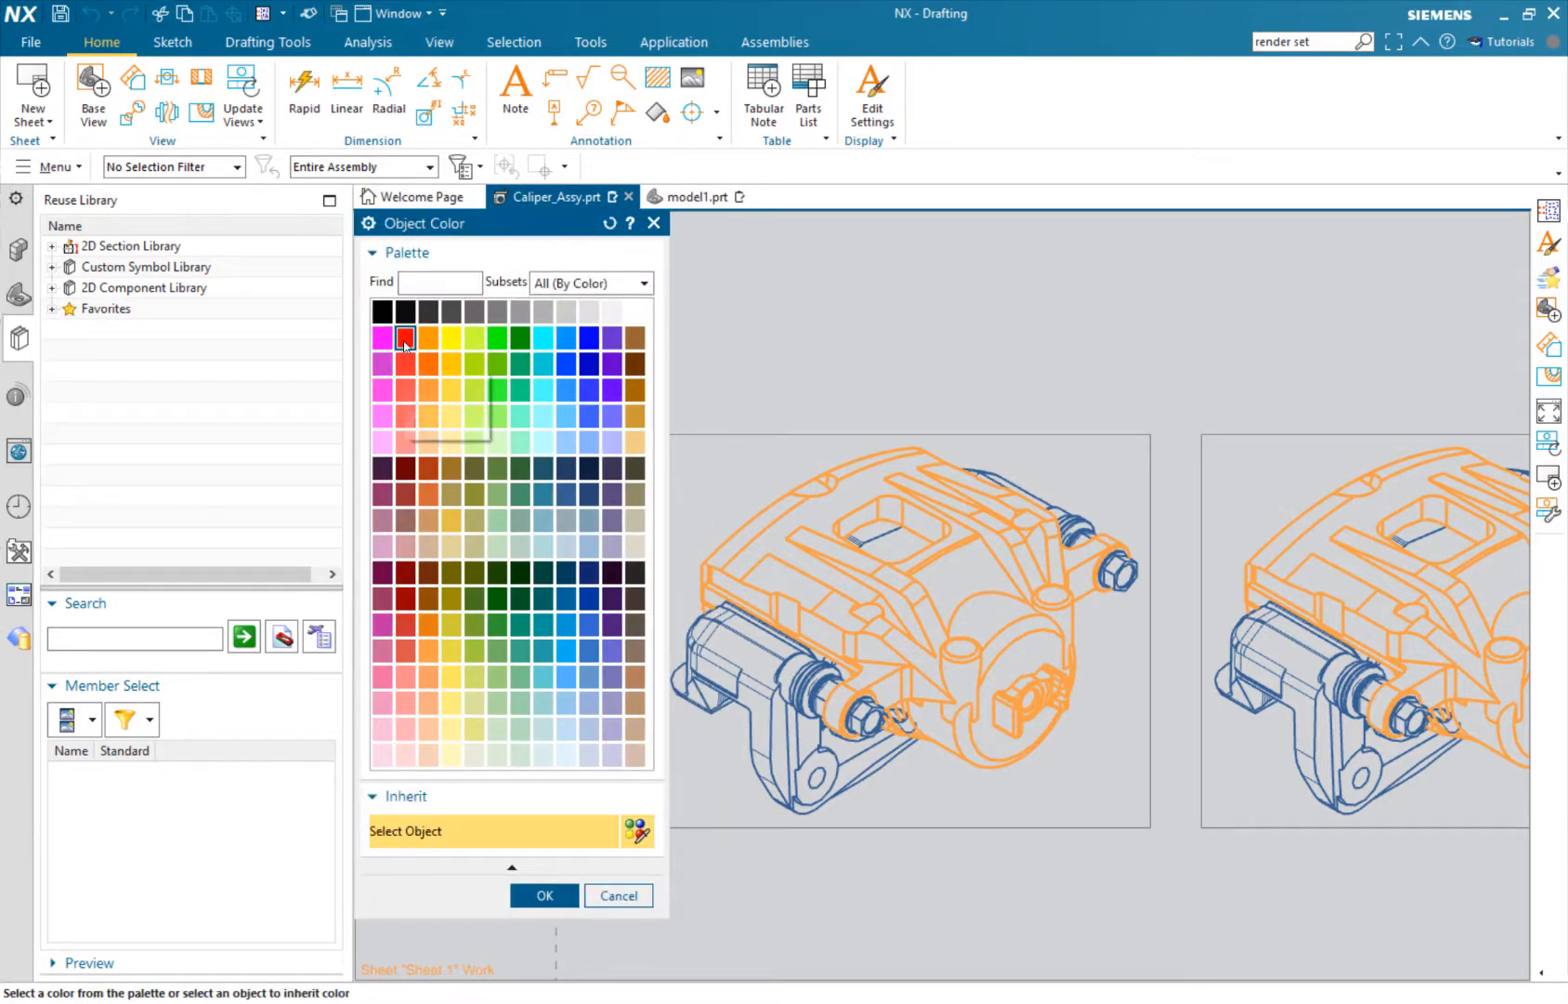
left_click(545, 896)
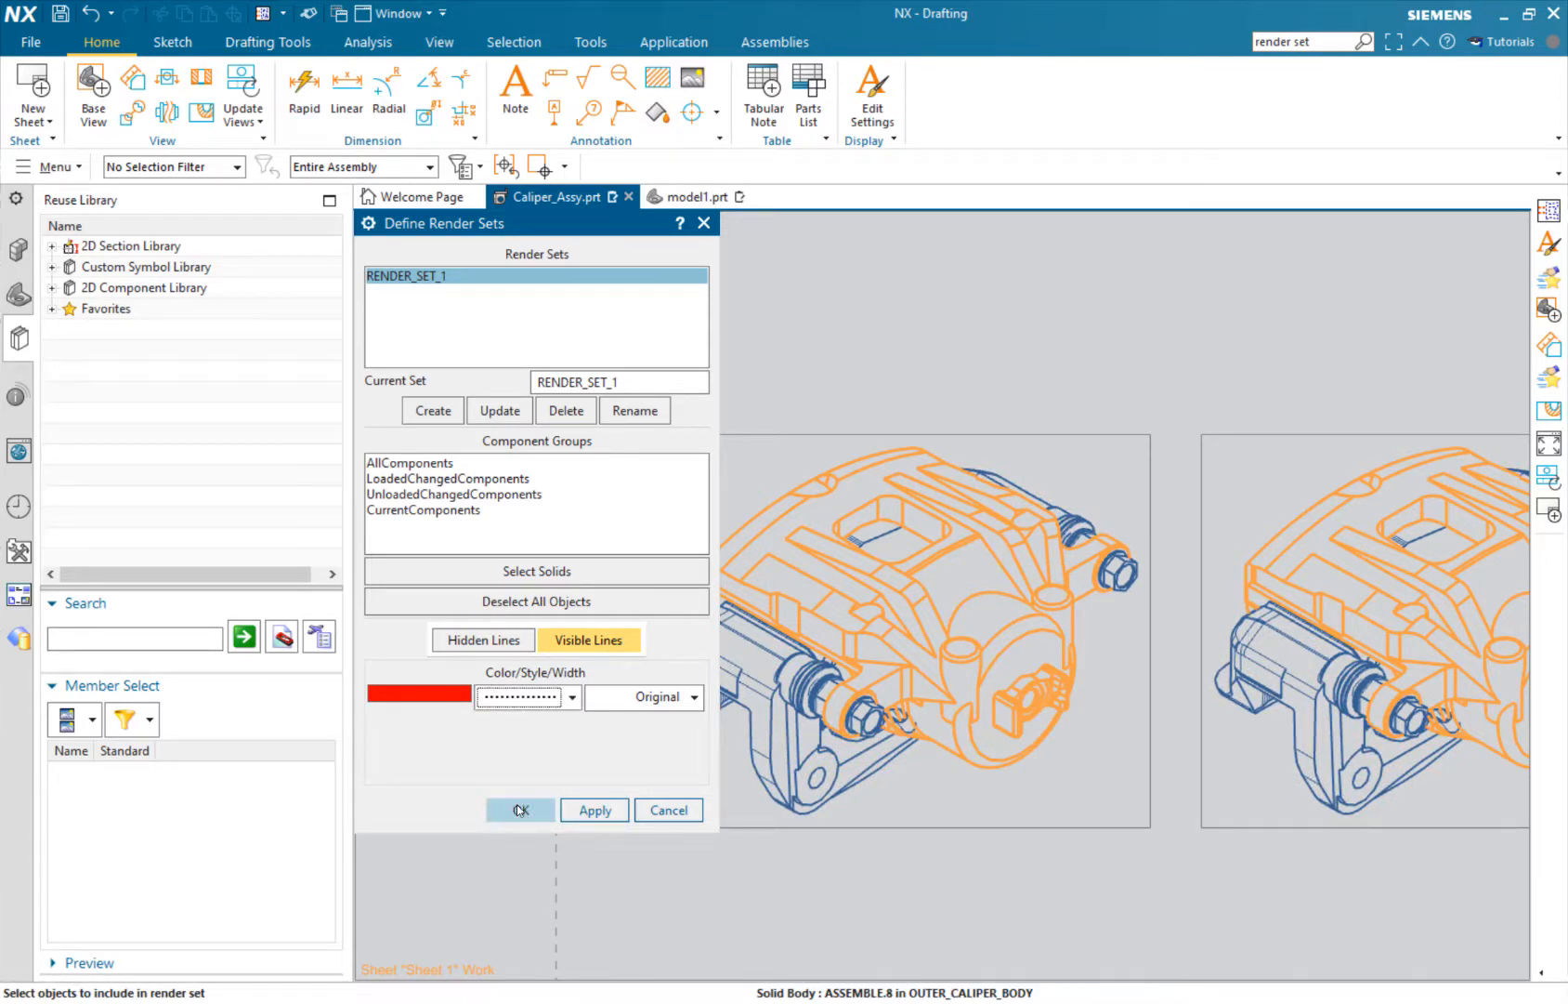
left_click(595, 811)
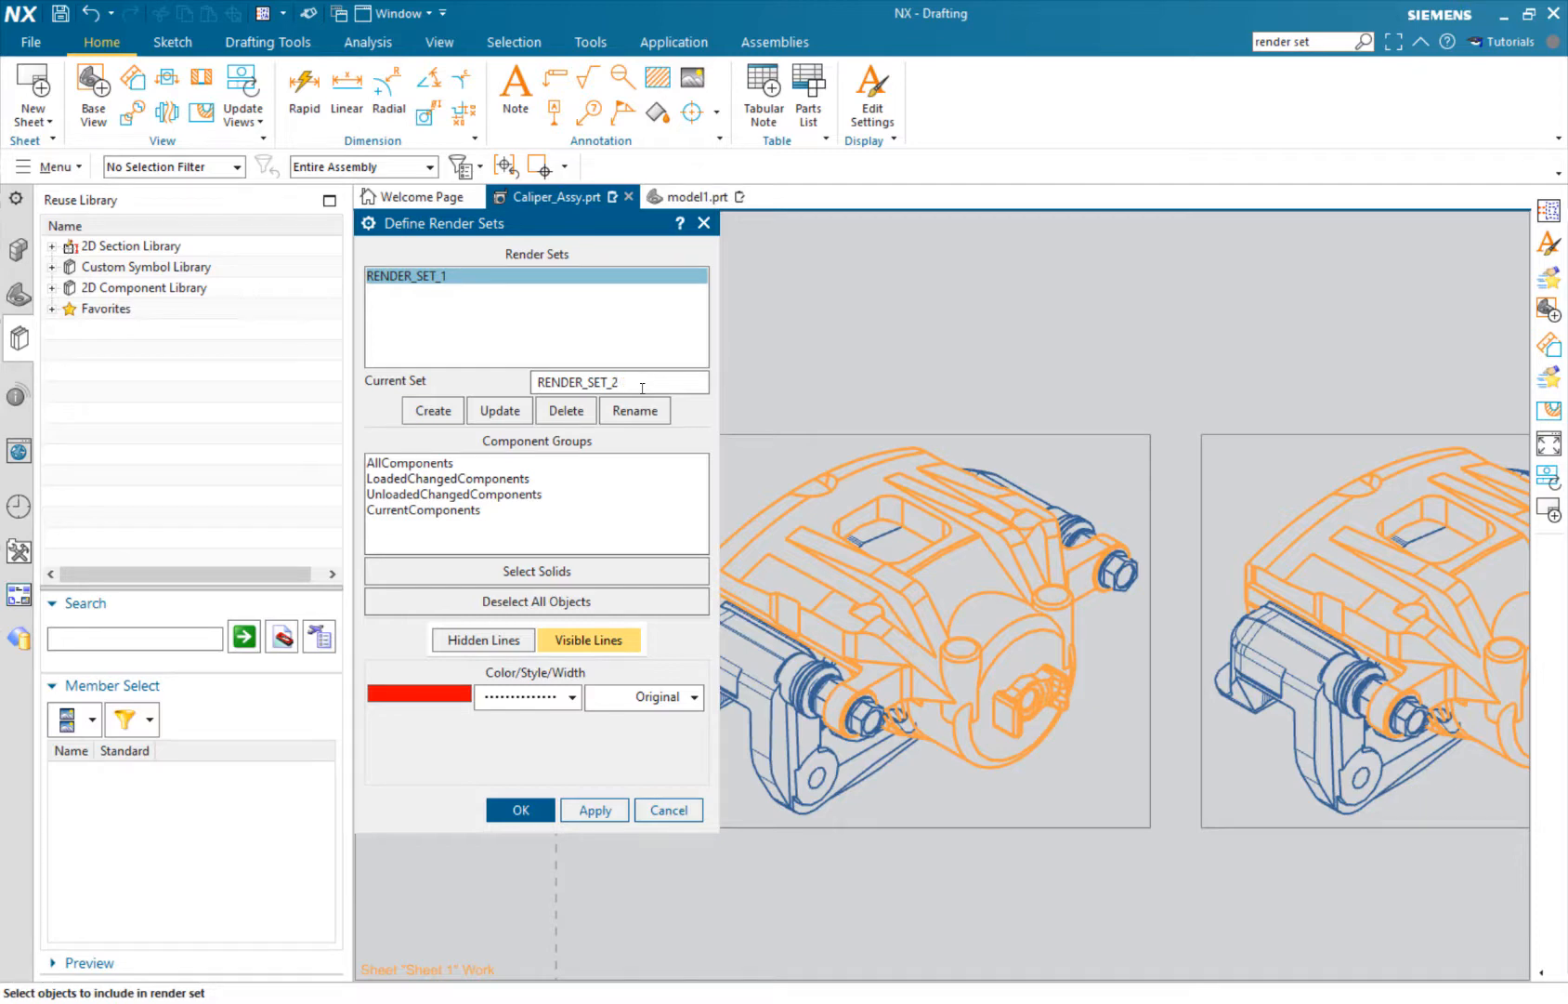
- Create RENDER_SET_2 and select the outer caliper body for it in place of the inner caliper body
left_click(433, 410)
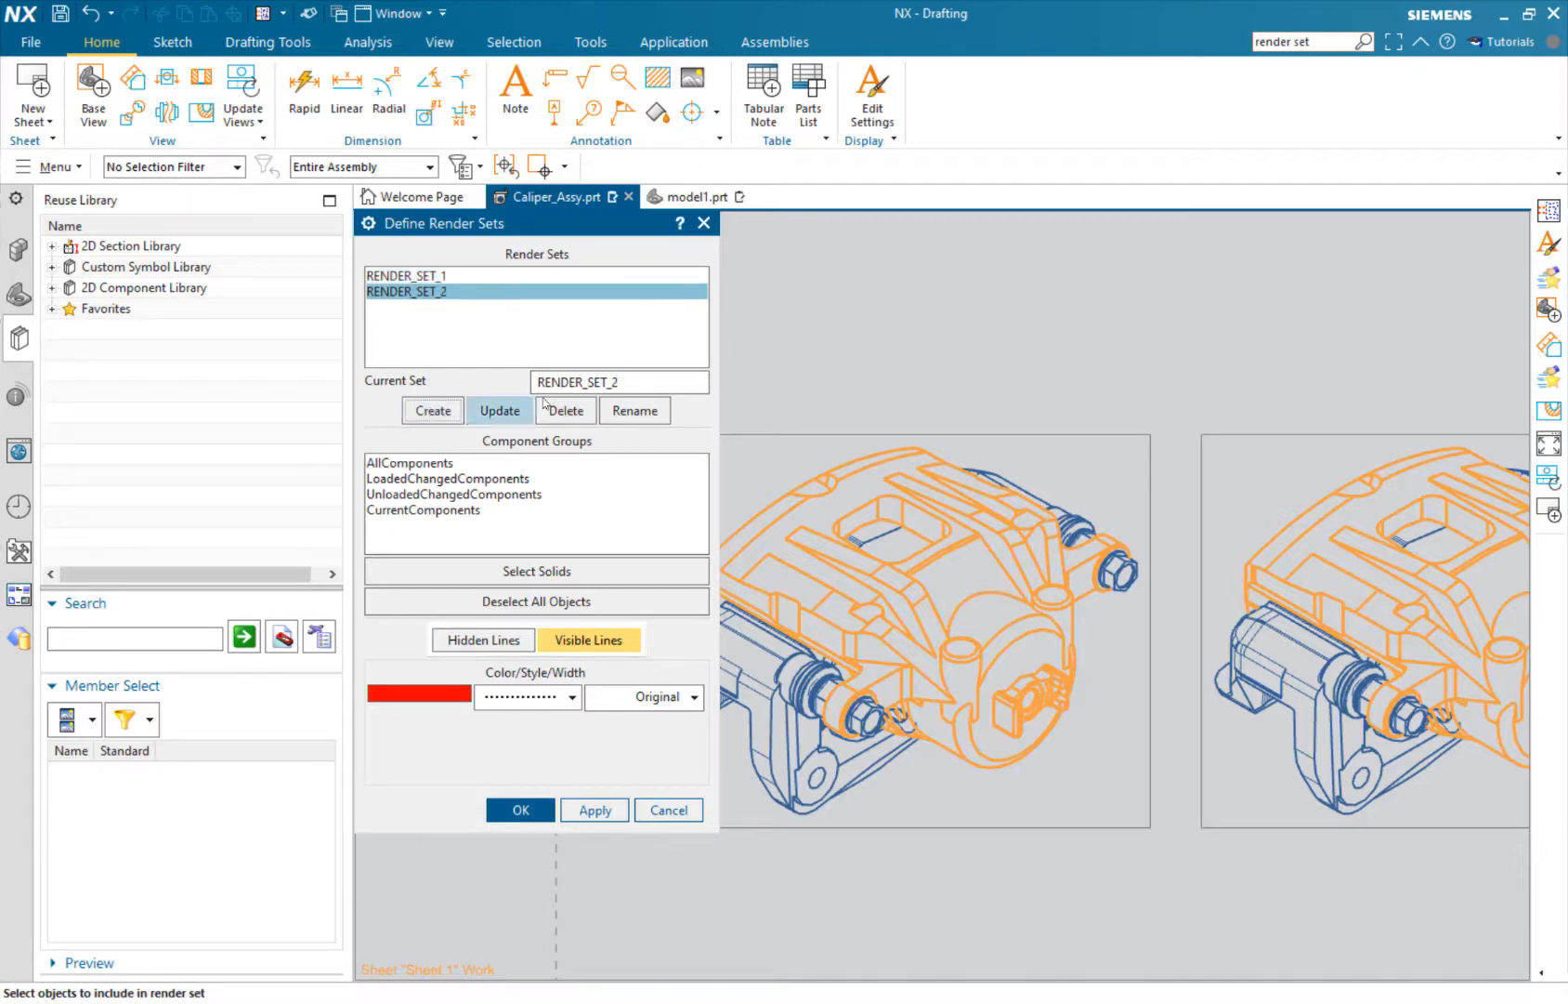
left_click(781, 517, "shift")
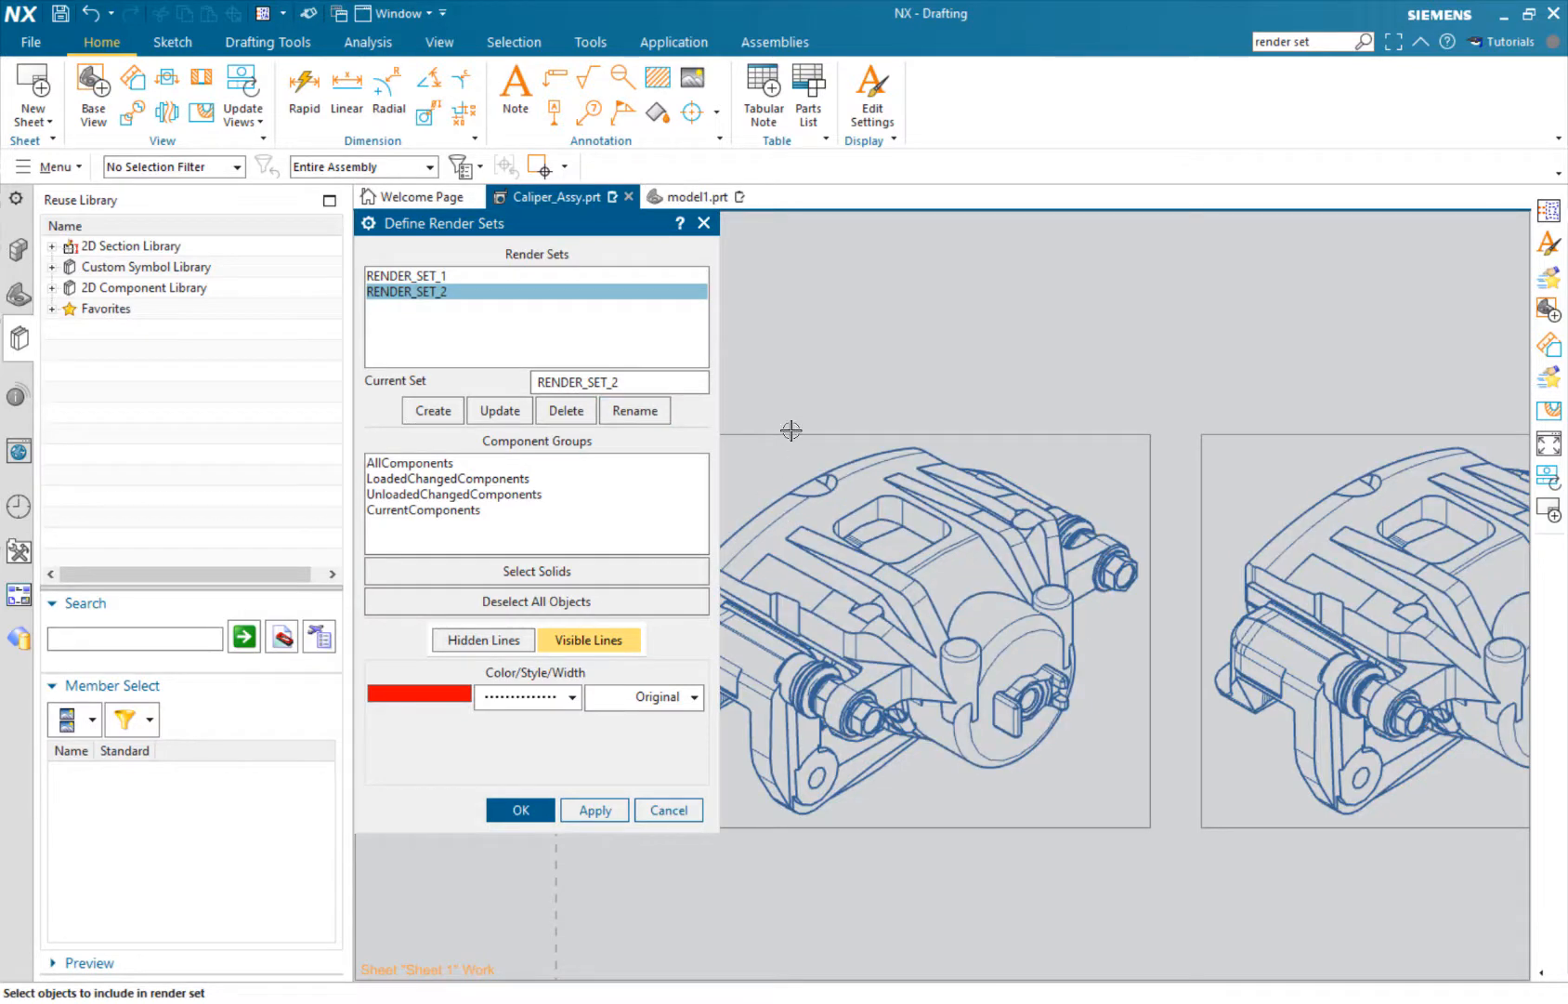
mouse_move(788, 427)
middle_mouse_down("shift")
mouse_move(857, 445)
mouse_move(929, 434)
middle_mouse_up("shift")
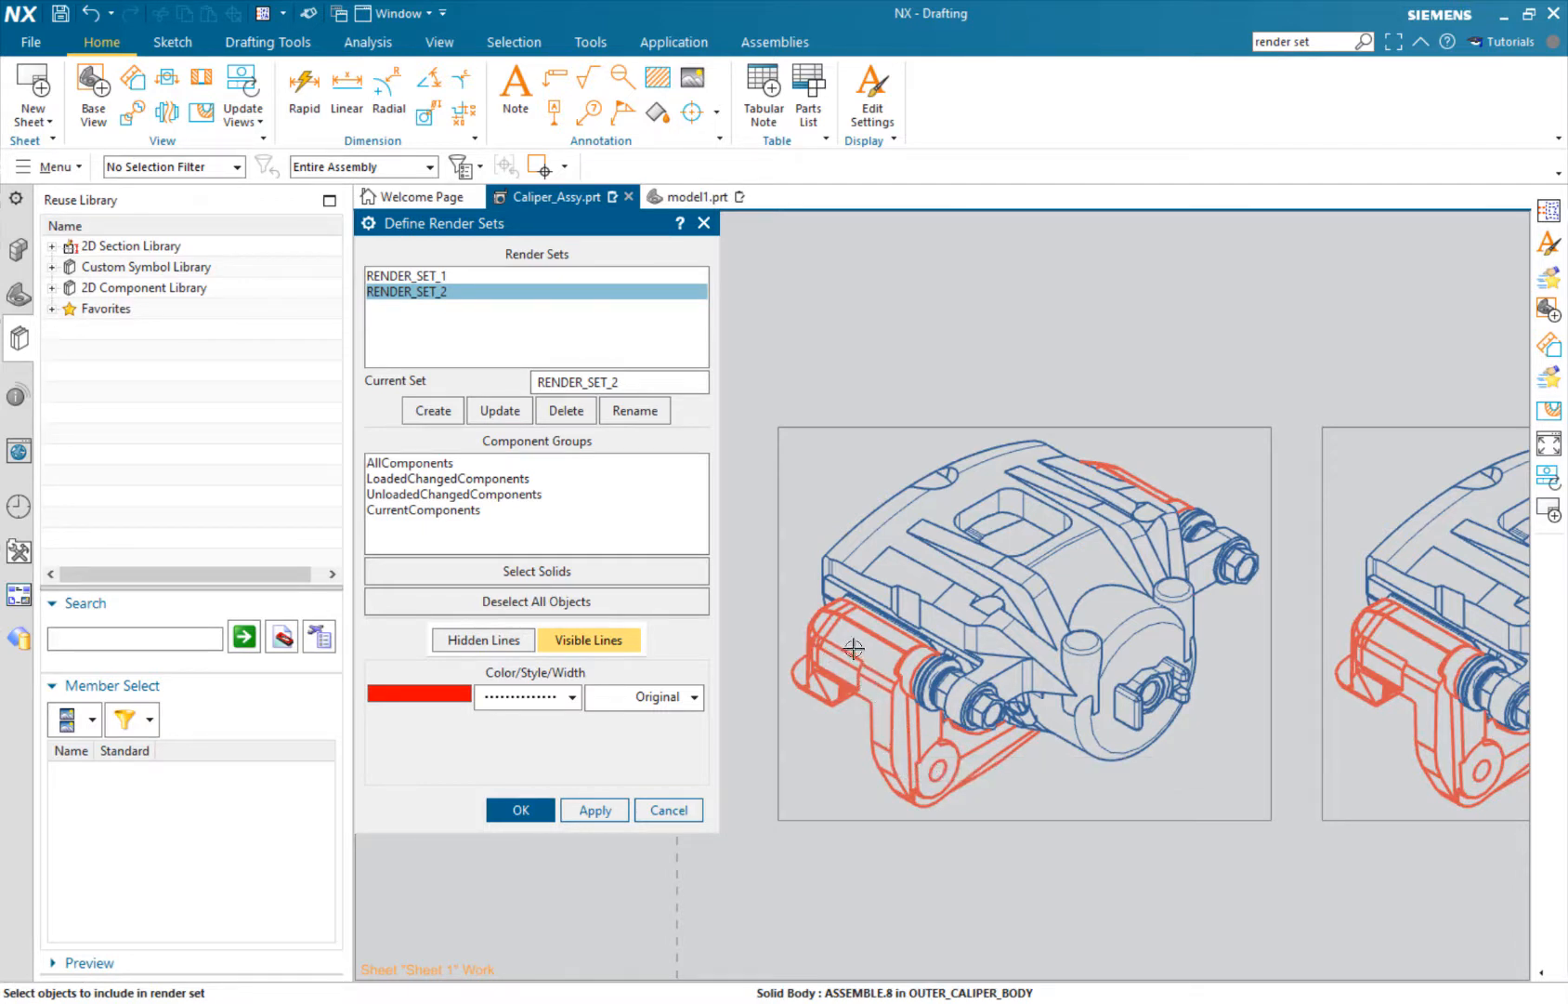
left_click(898, 733)
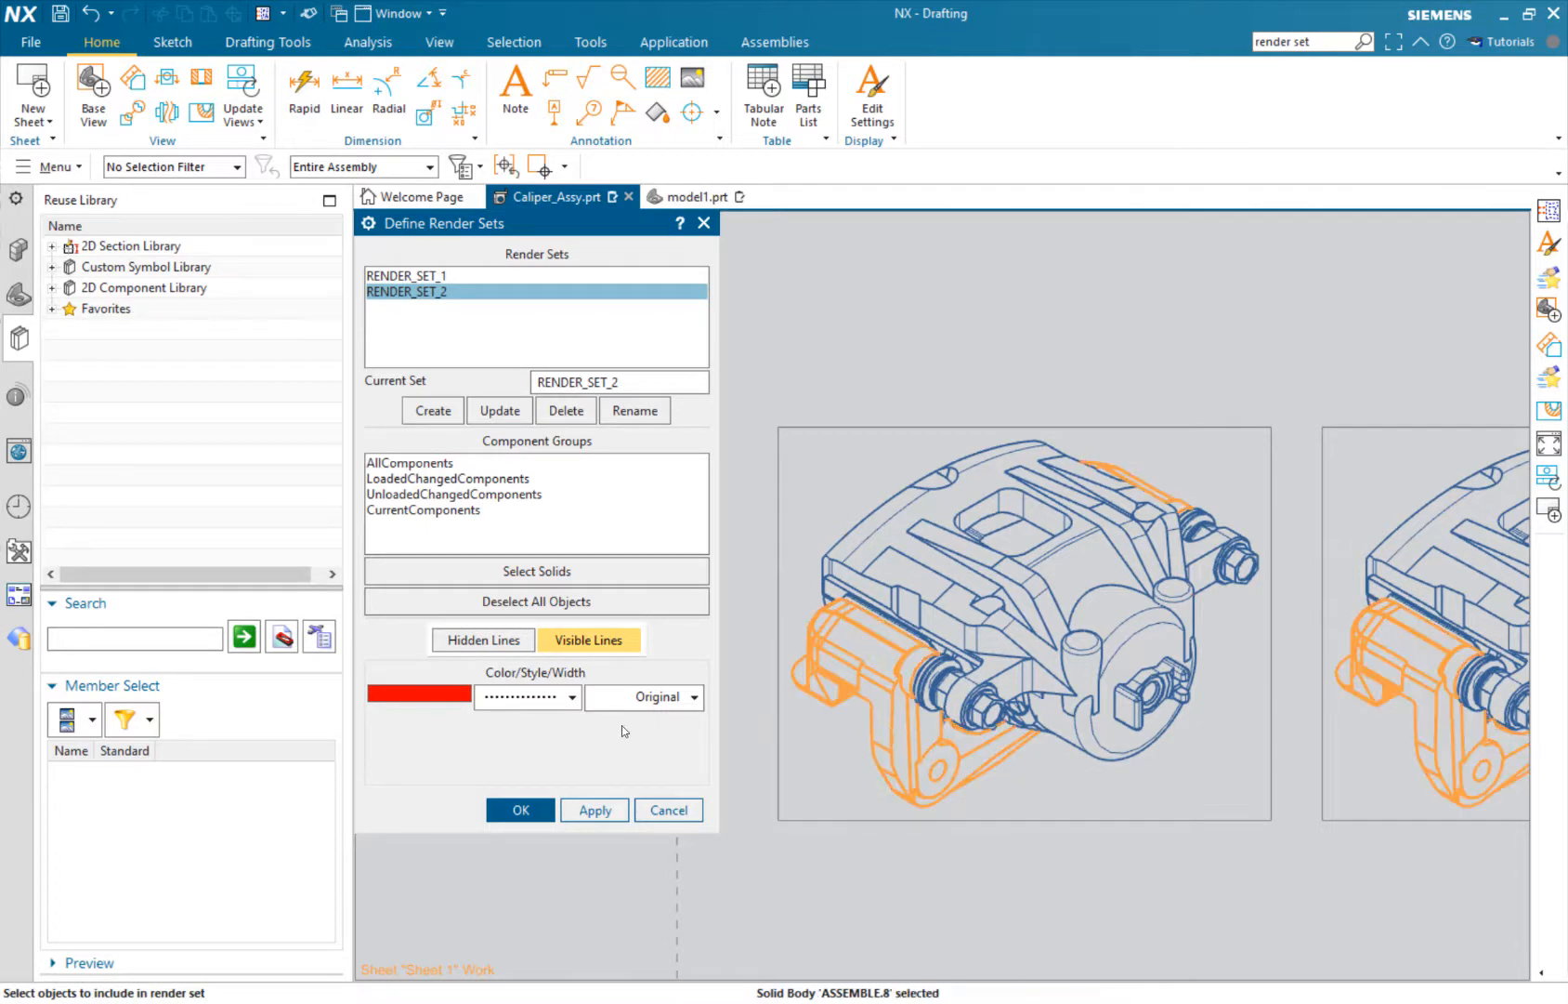
- Give RENDER_SET_2's visible lines a 0.50 mm width and the Emerald green colour, and accept the render set definitions
left_click(541, 699)
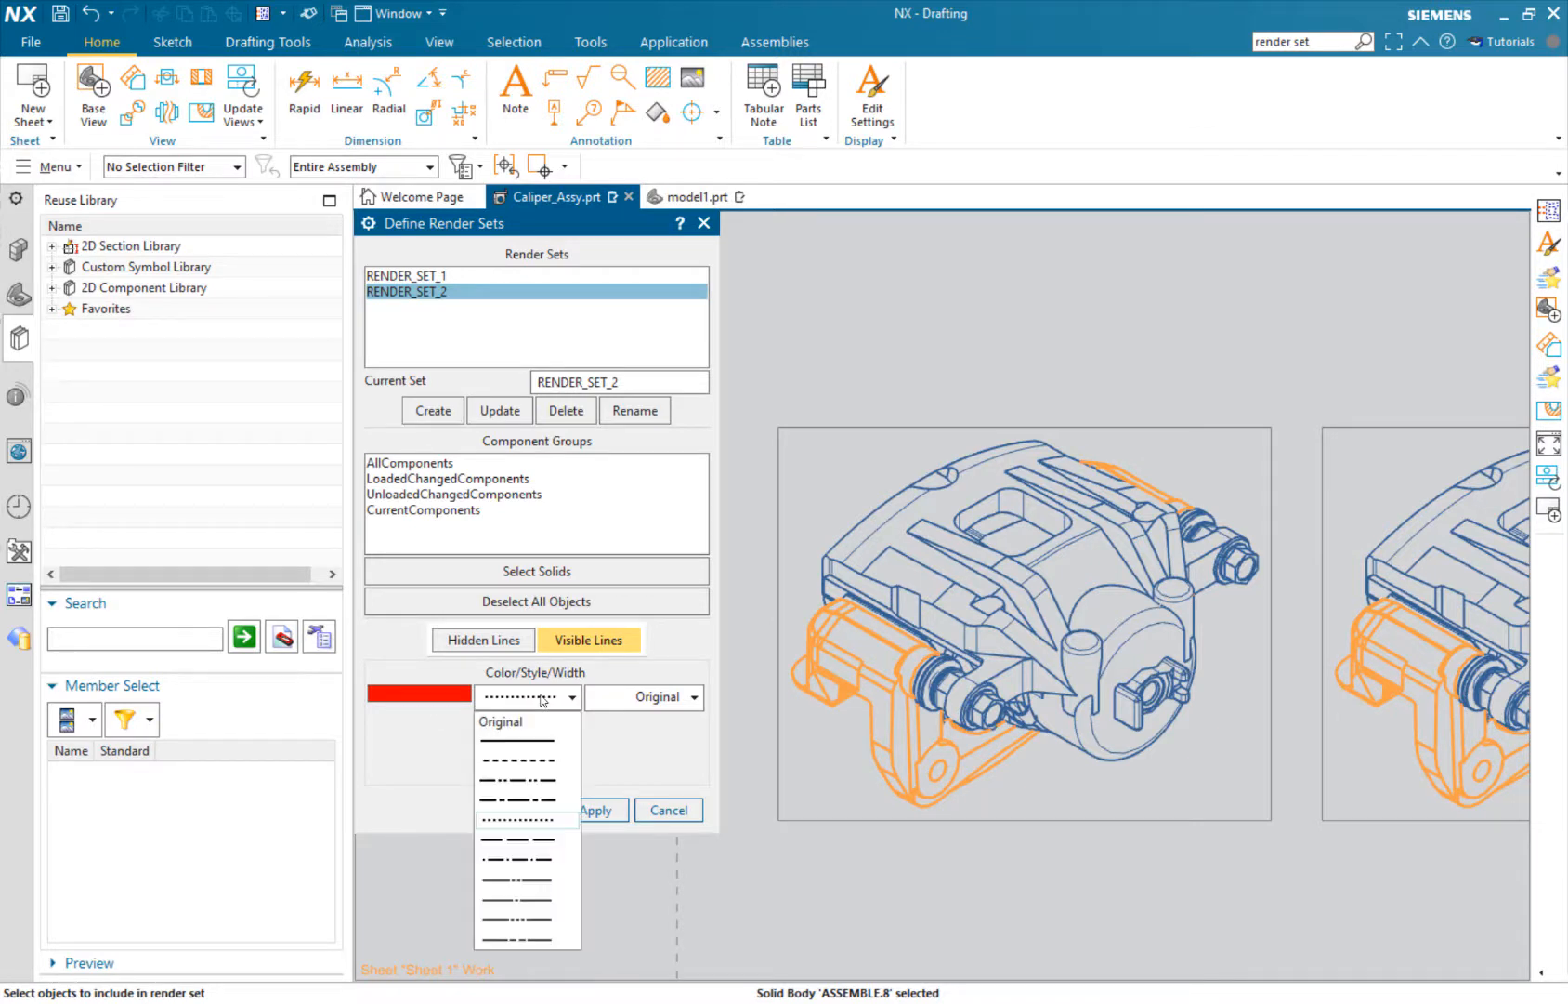
left_click(544, 701)
left_click(643, 702)
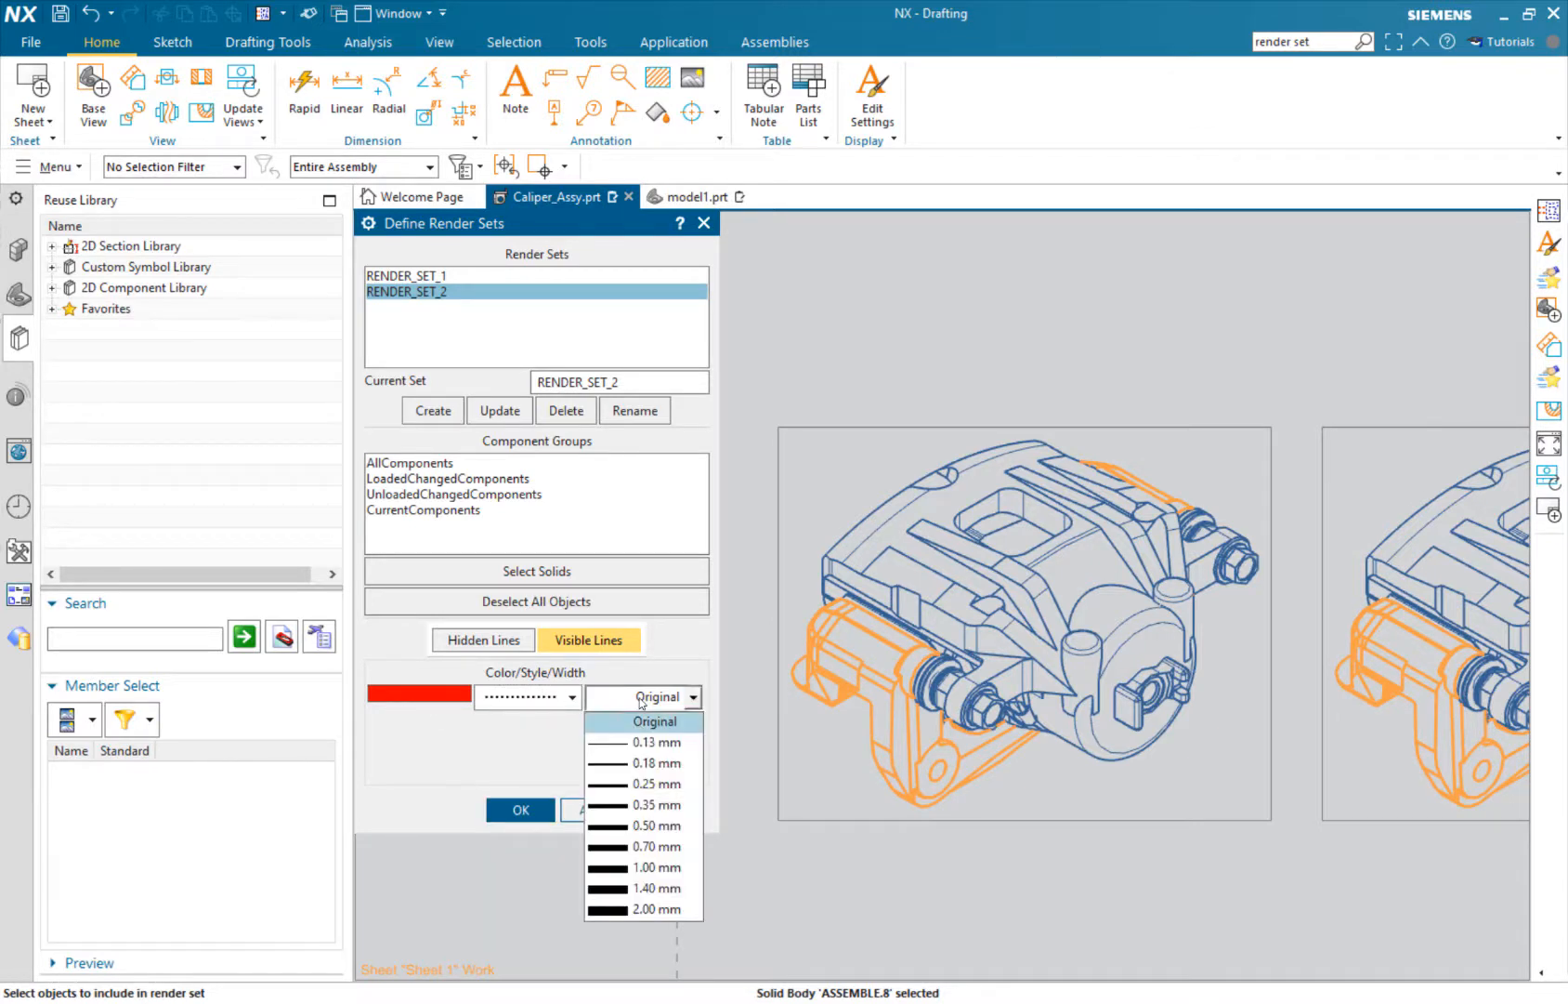
left_click(647, 826)
left_click(436, 702)
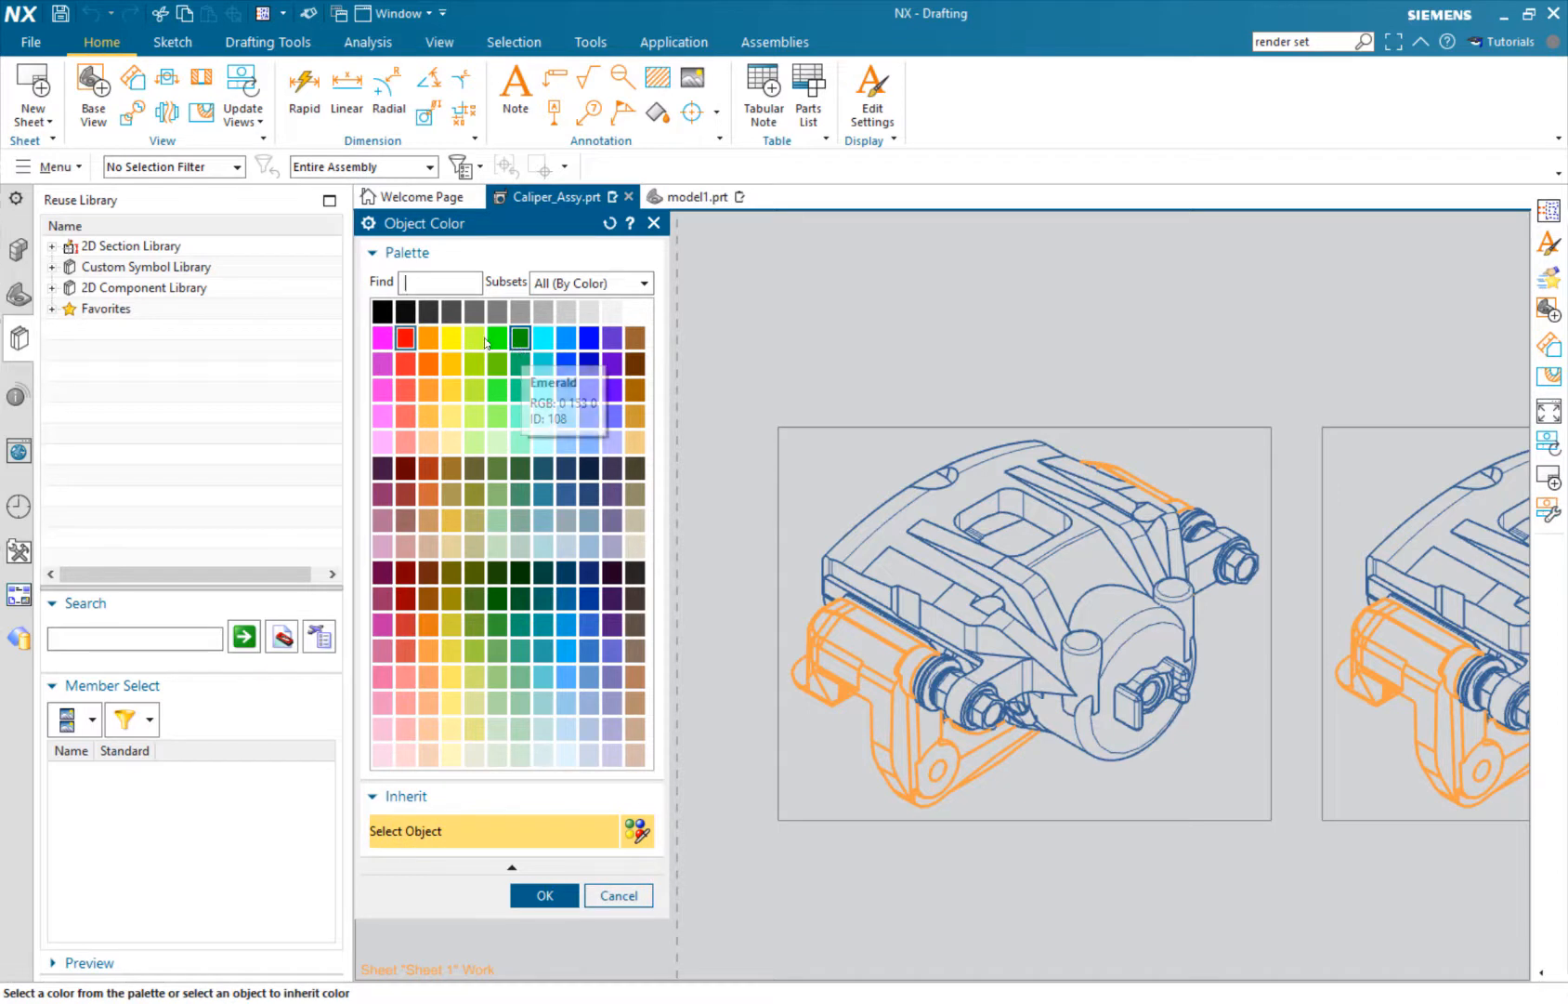
left_click(521, 341)
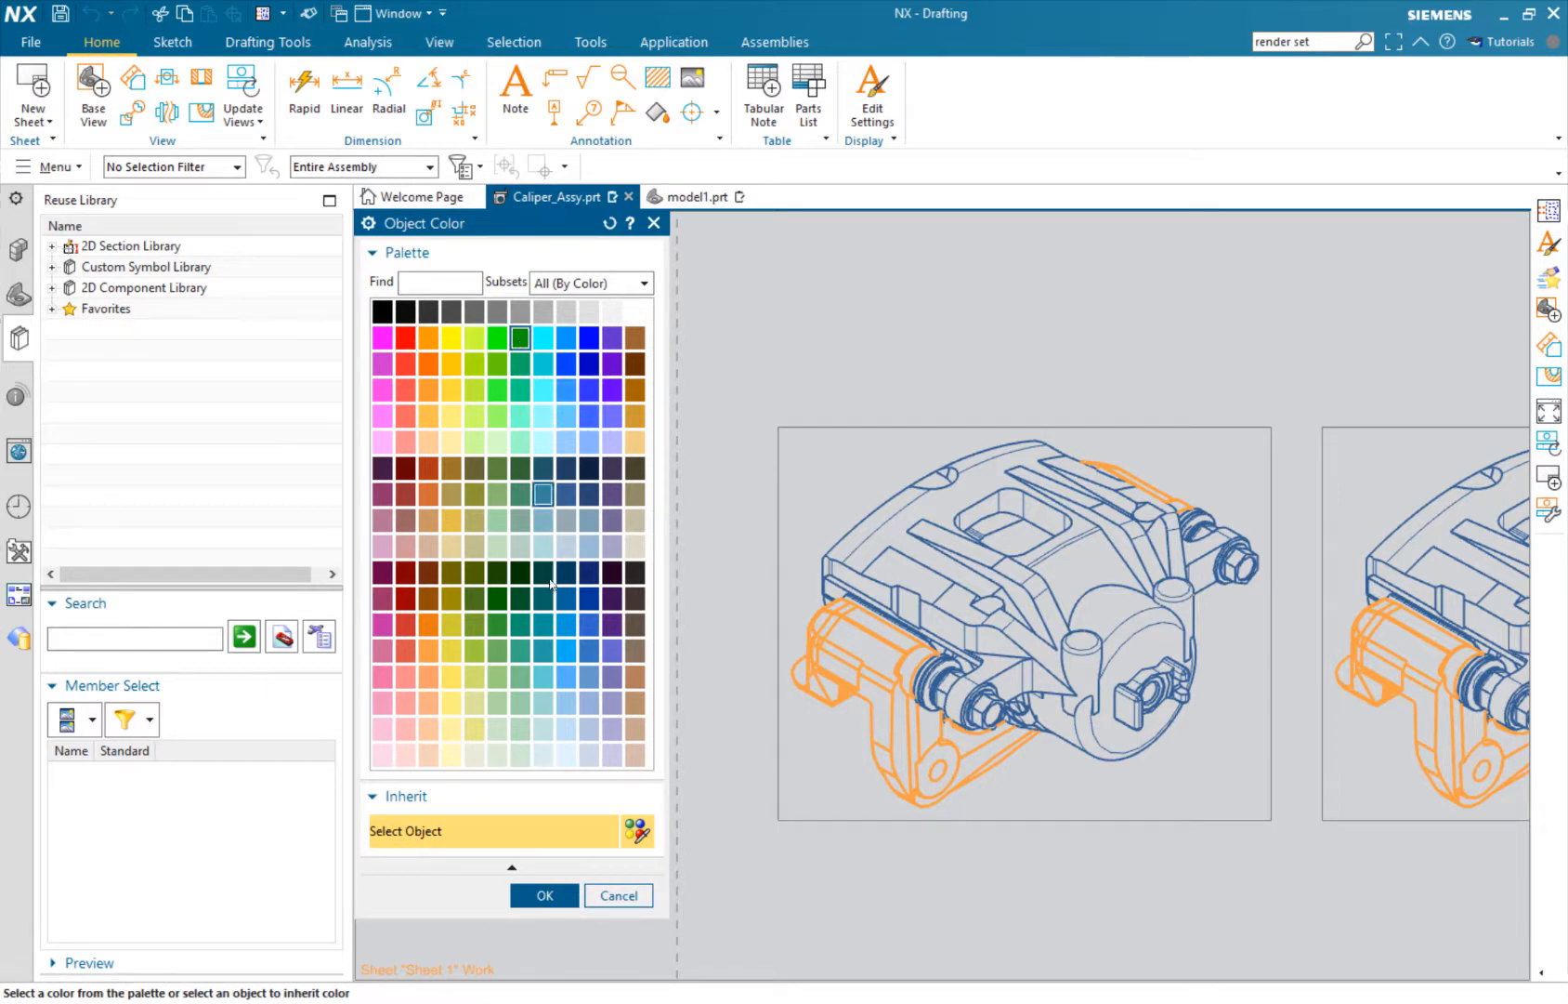
left_click(544, 895)
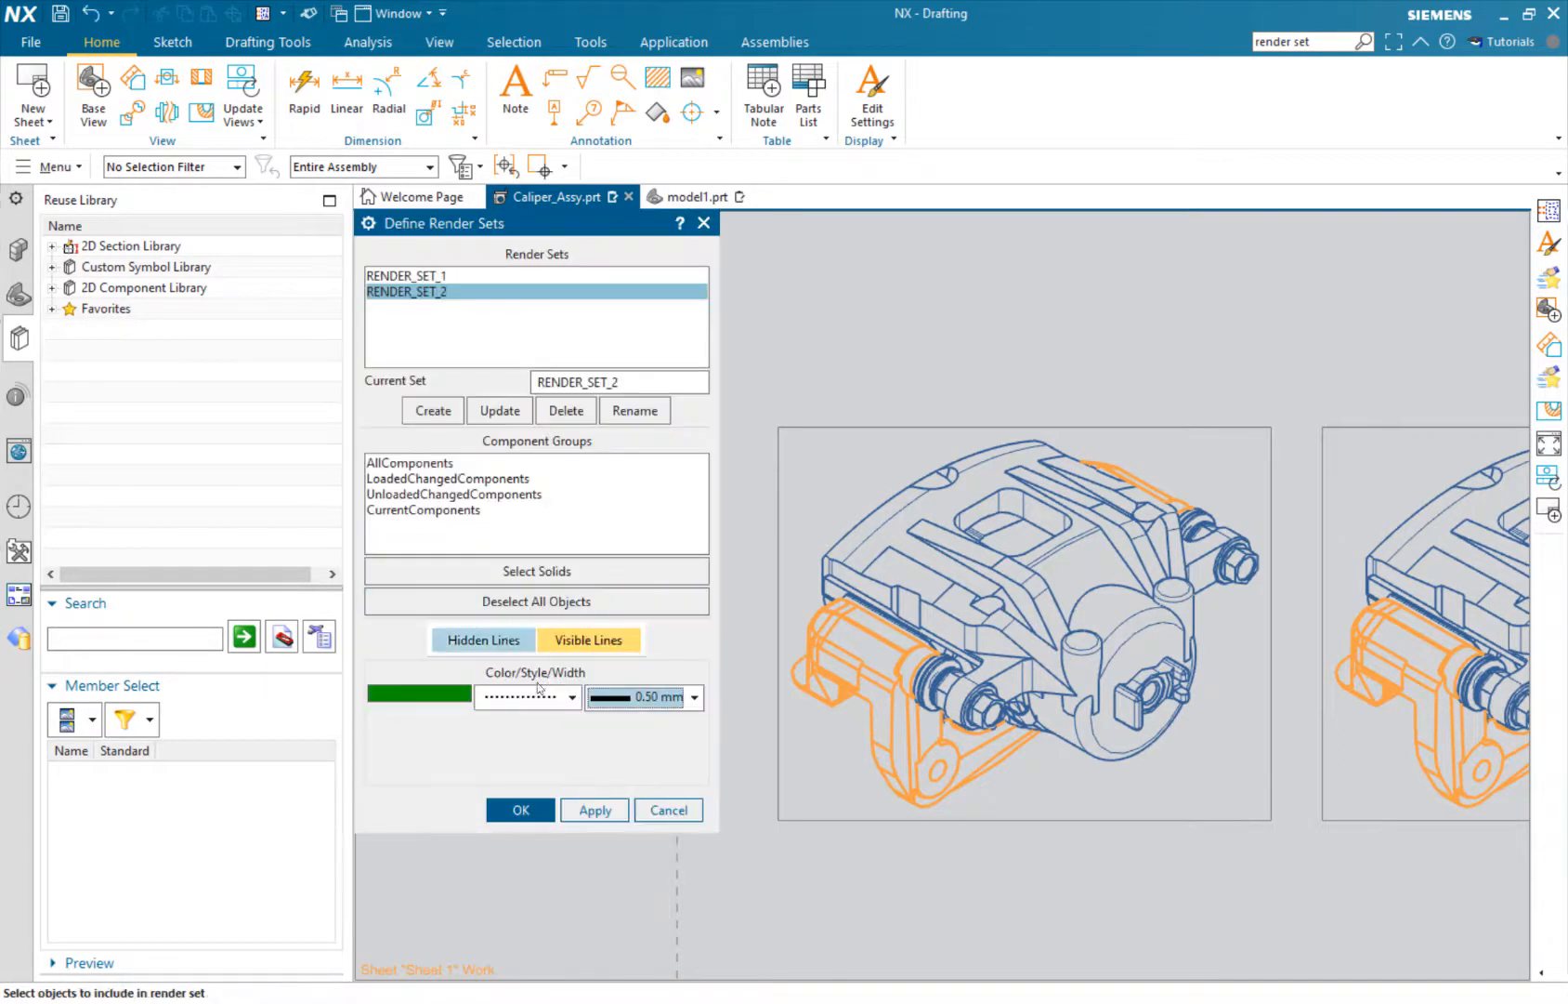
left_click(522, 811)
- Add RENDER_SET_1 to the first isometric view through its general view settings and apply the change
middle_click_drag(991, 517, 686, 533, "shift")
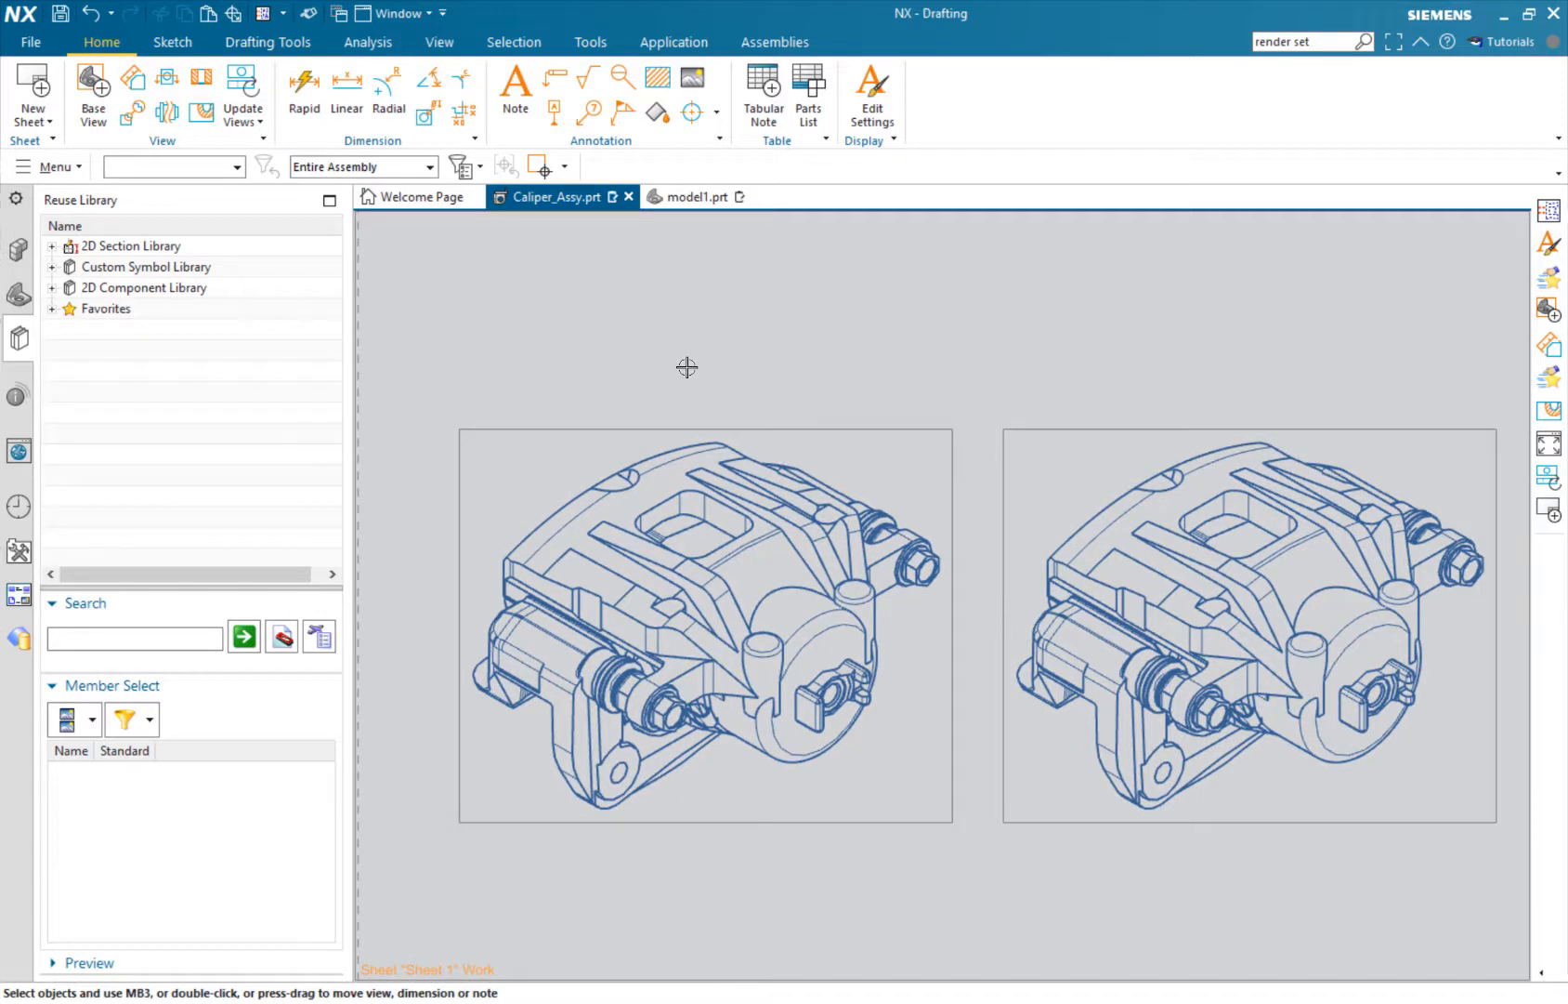
right_click(545, 430)
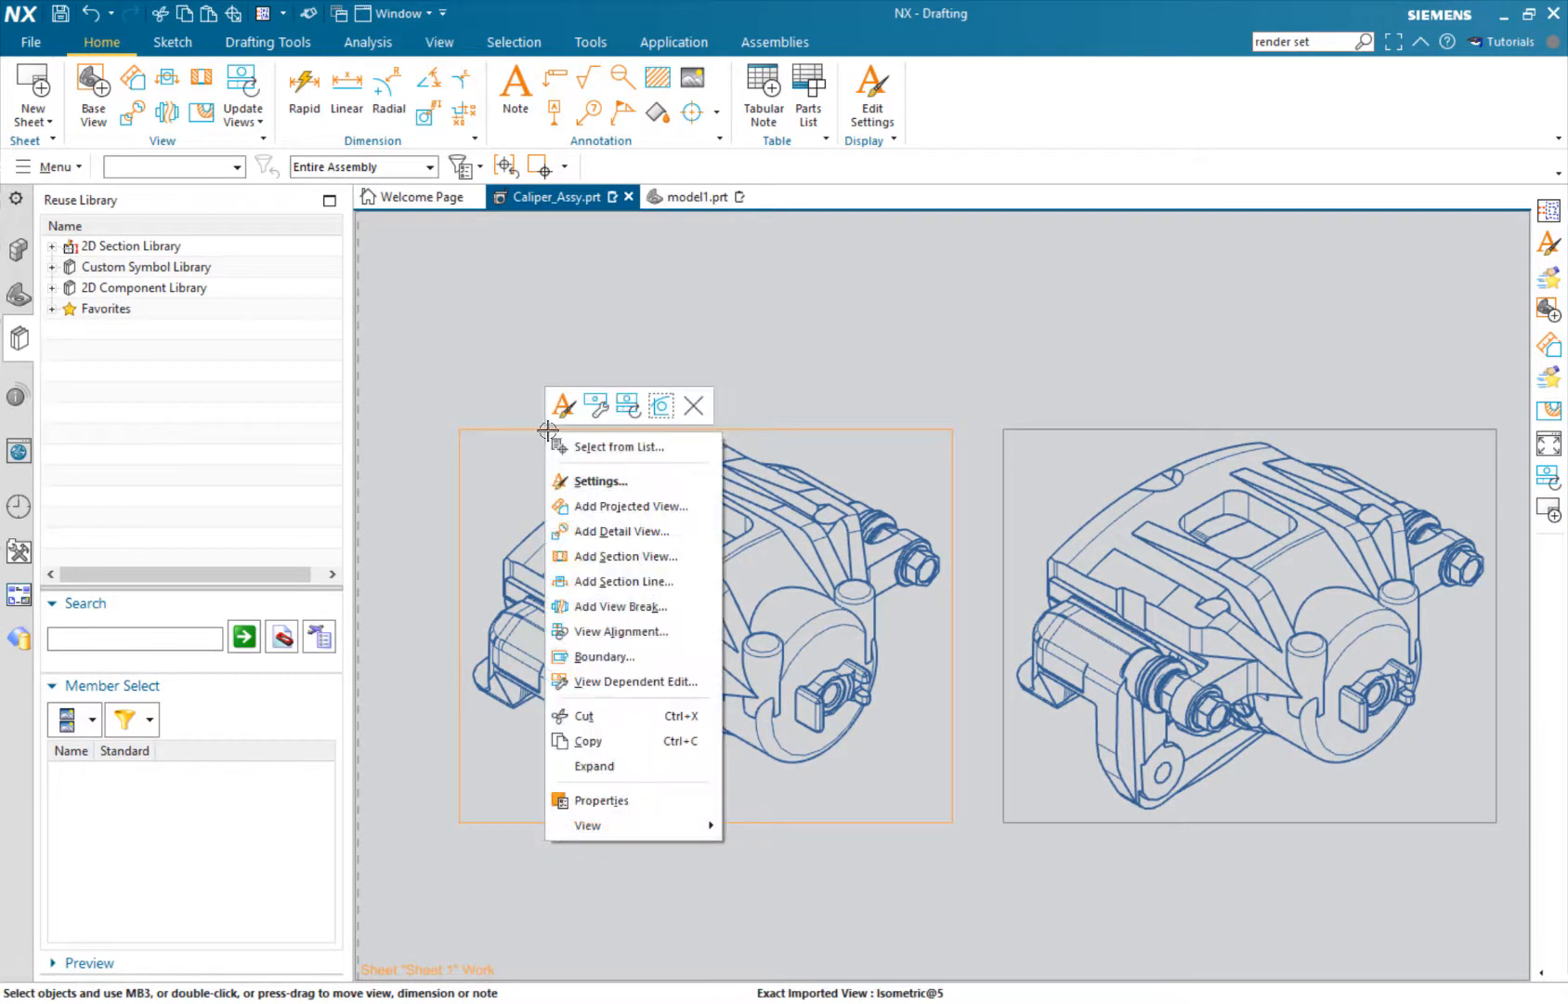
left_click(596, 480)
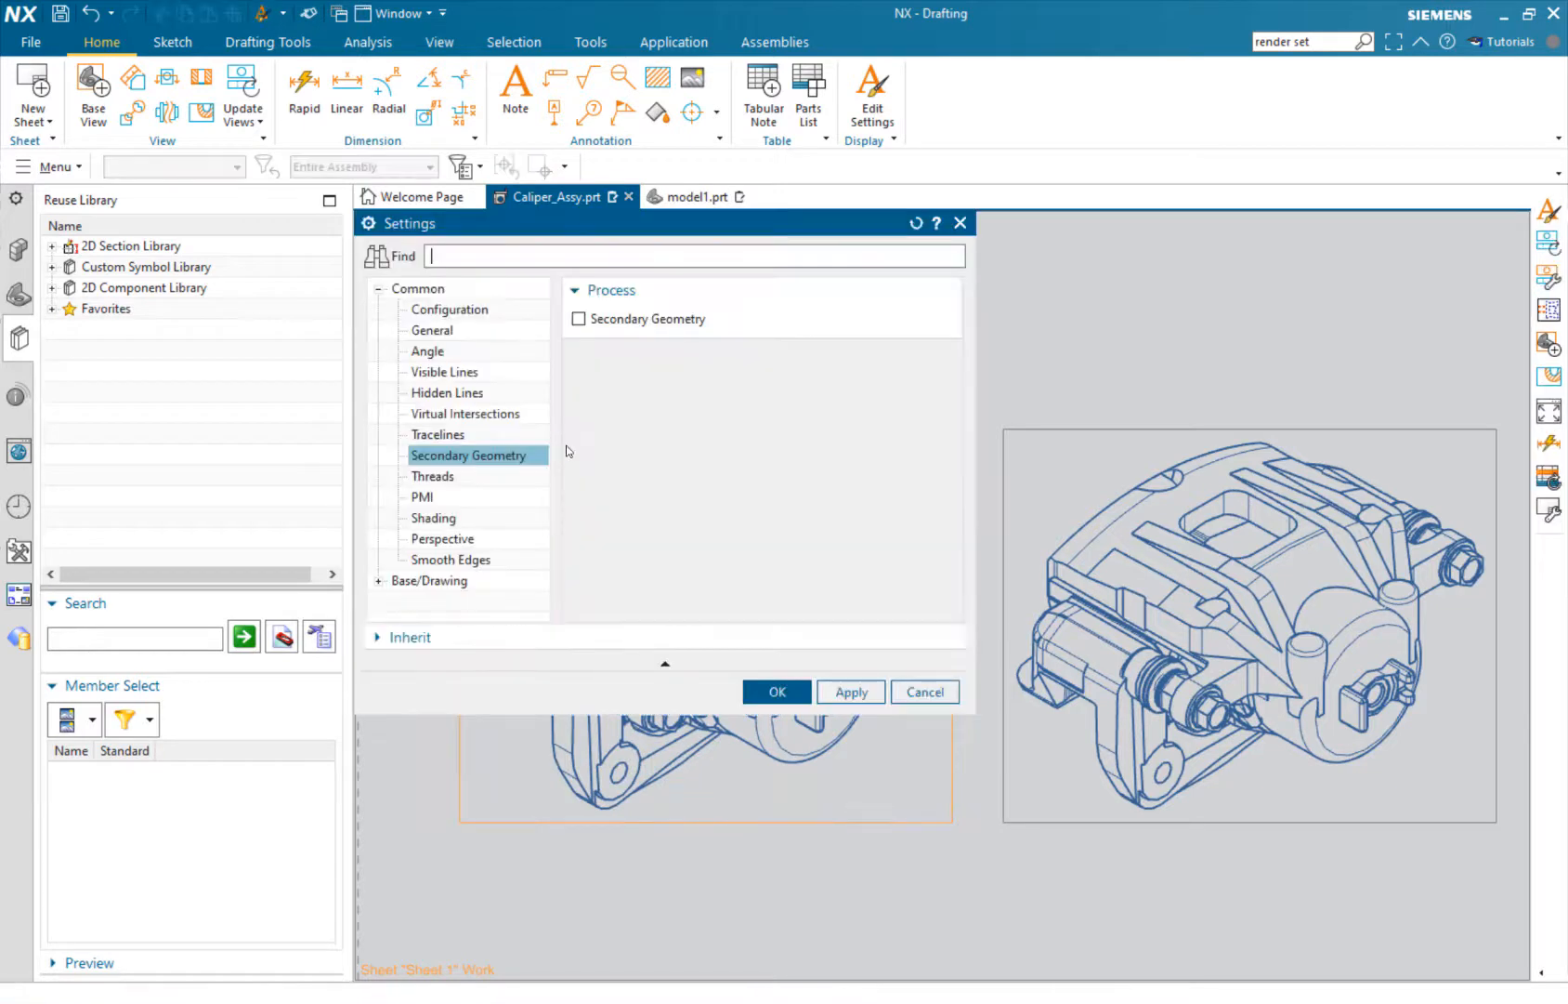
left_click(437, 331)
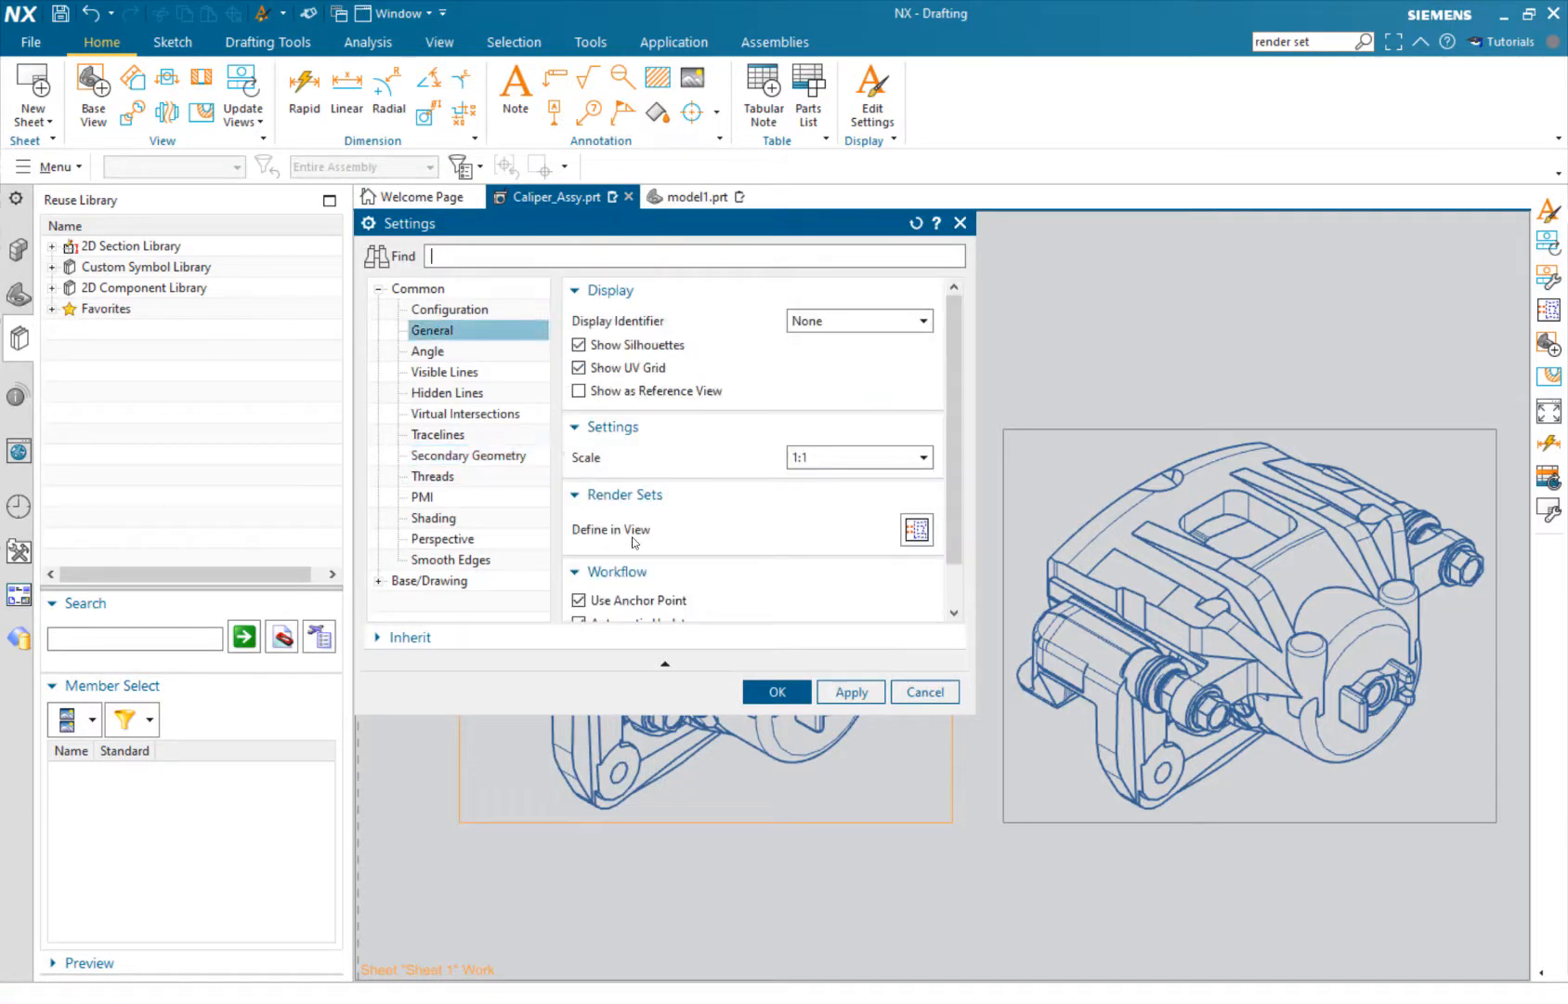
left_click(917, 530)
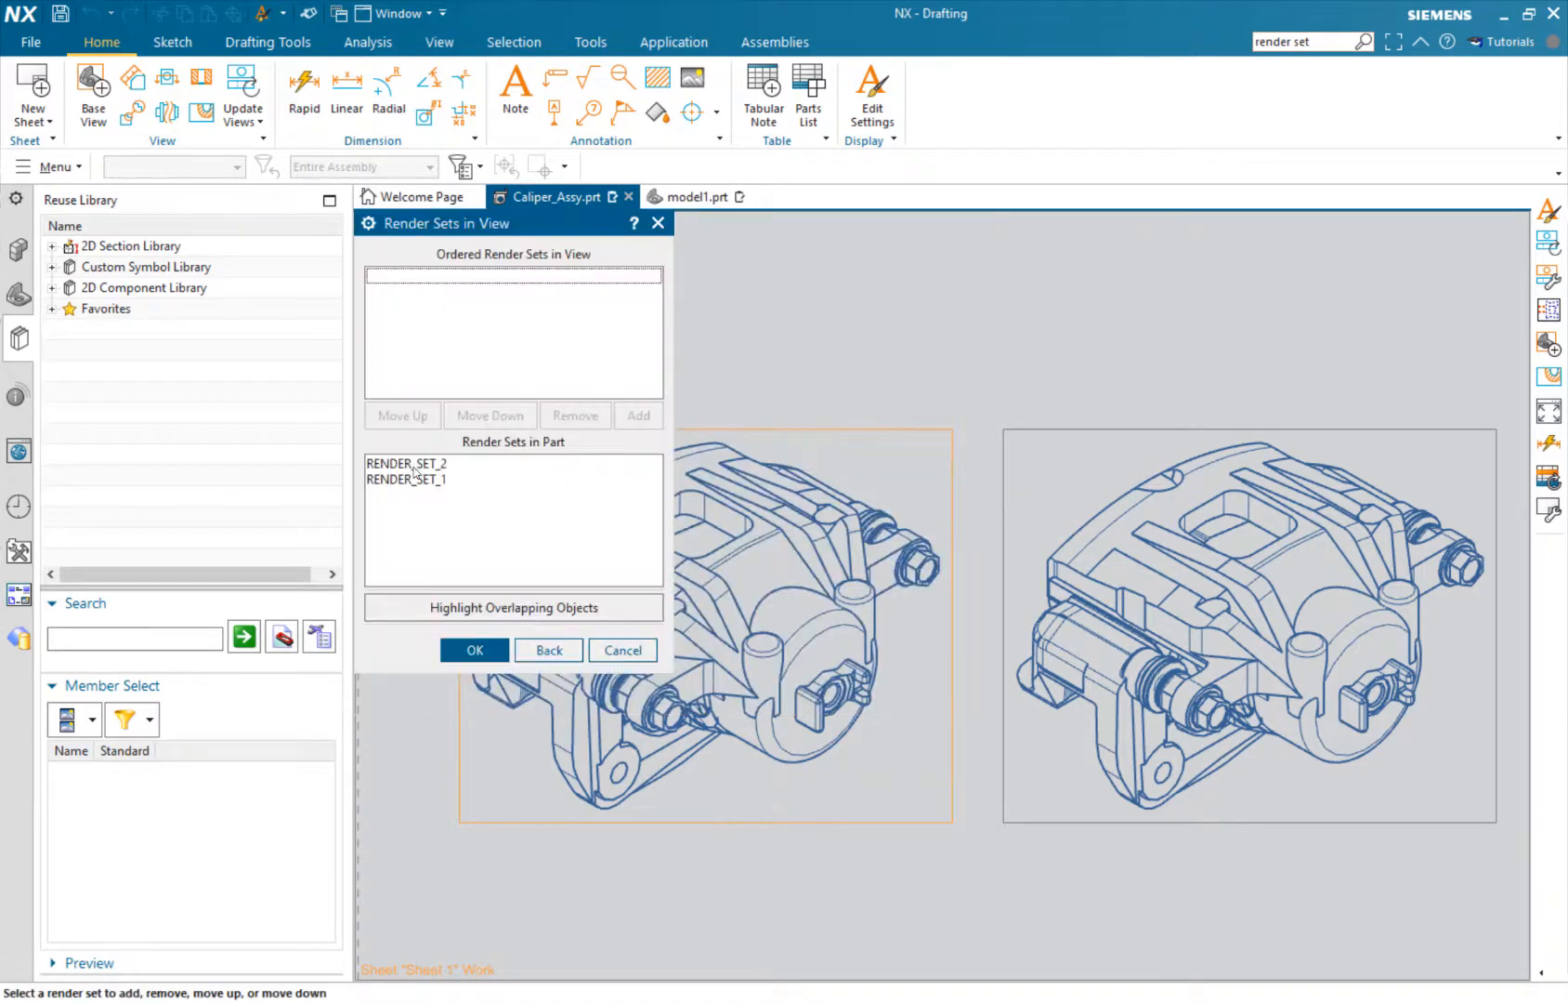
left_click(417, 478)
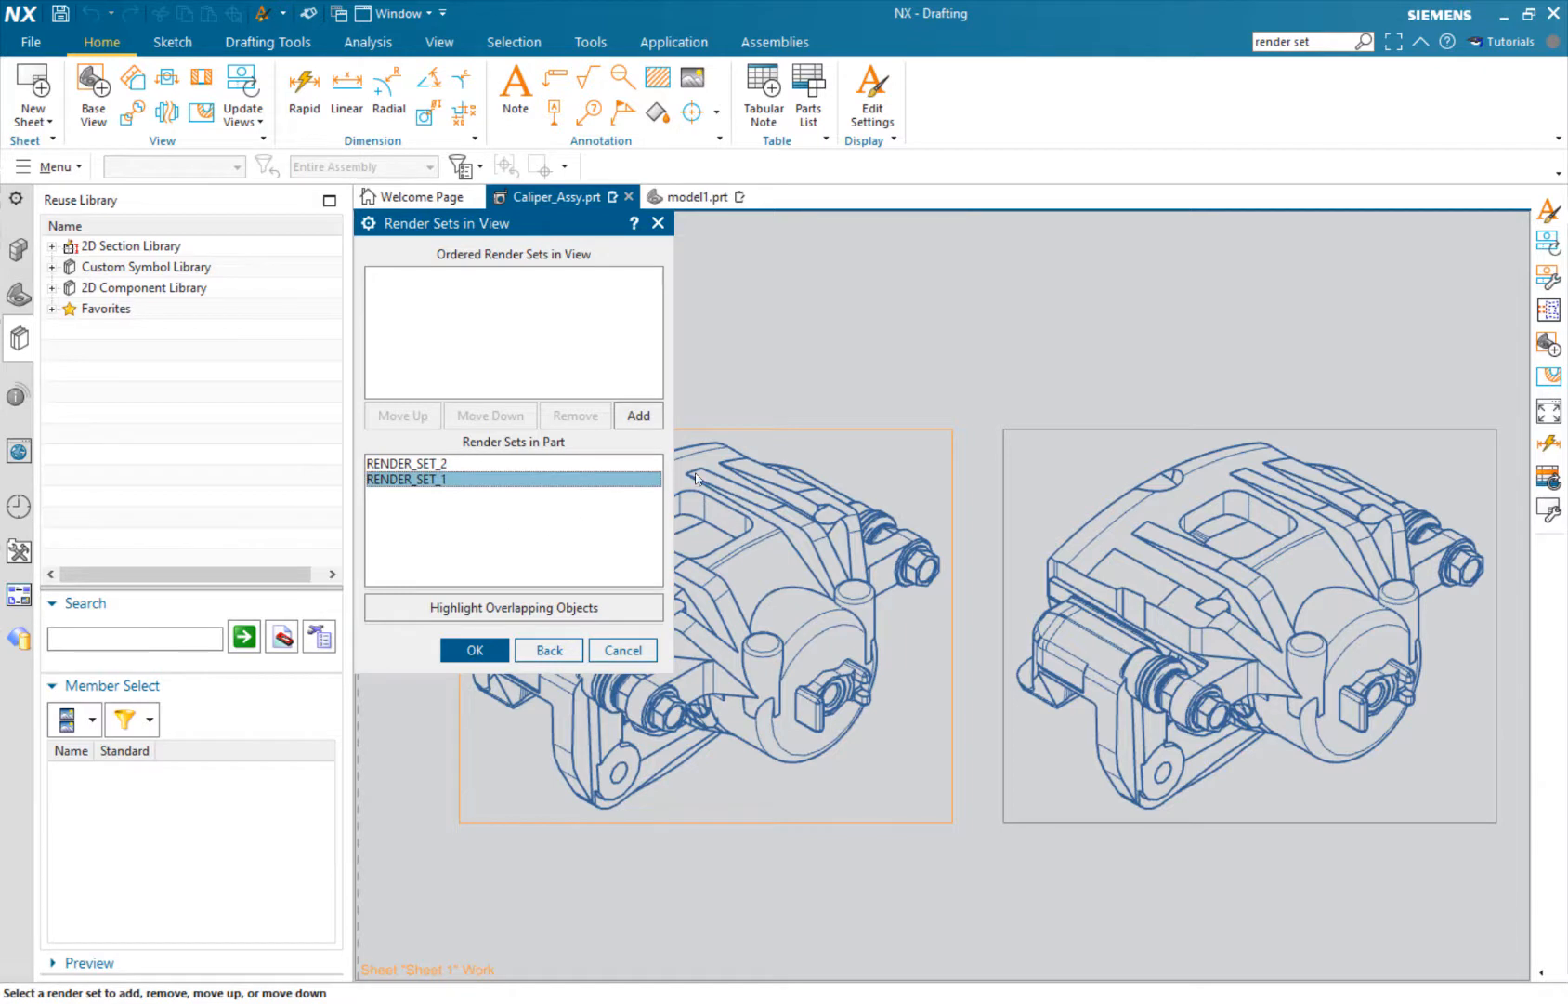
middle_click_drag(941, 594, 1095, 605)
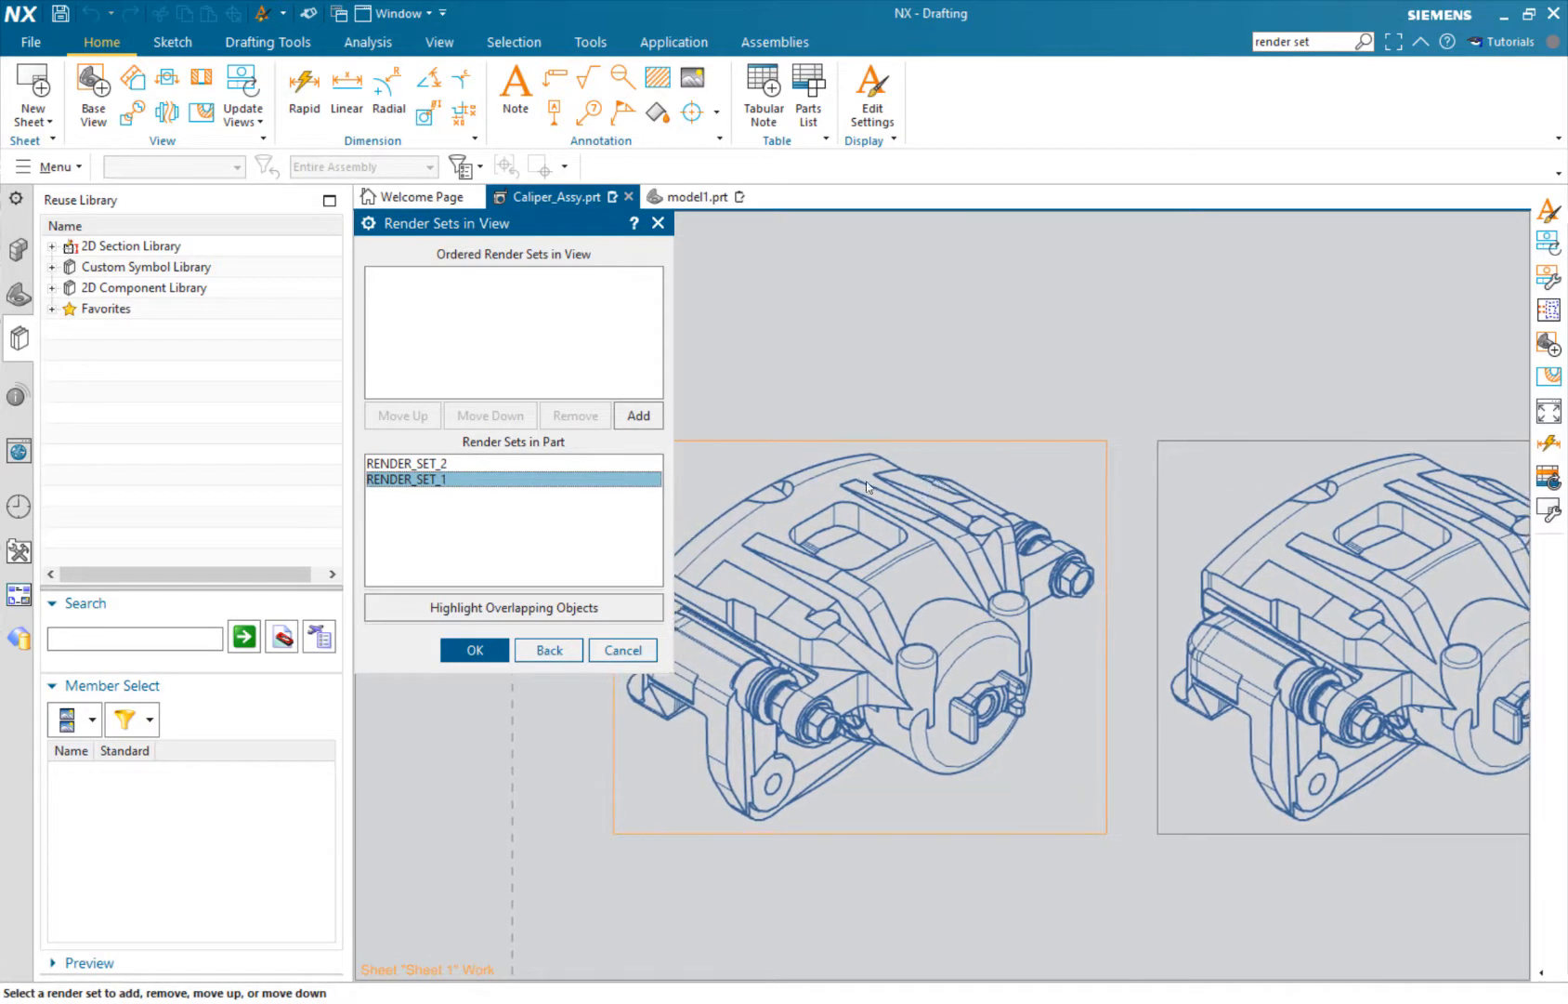
left_click(638, 416)
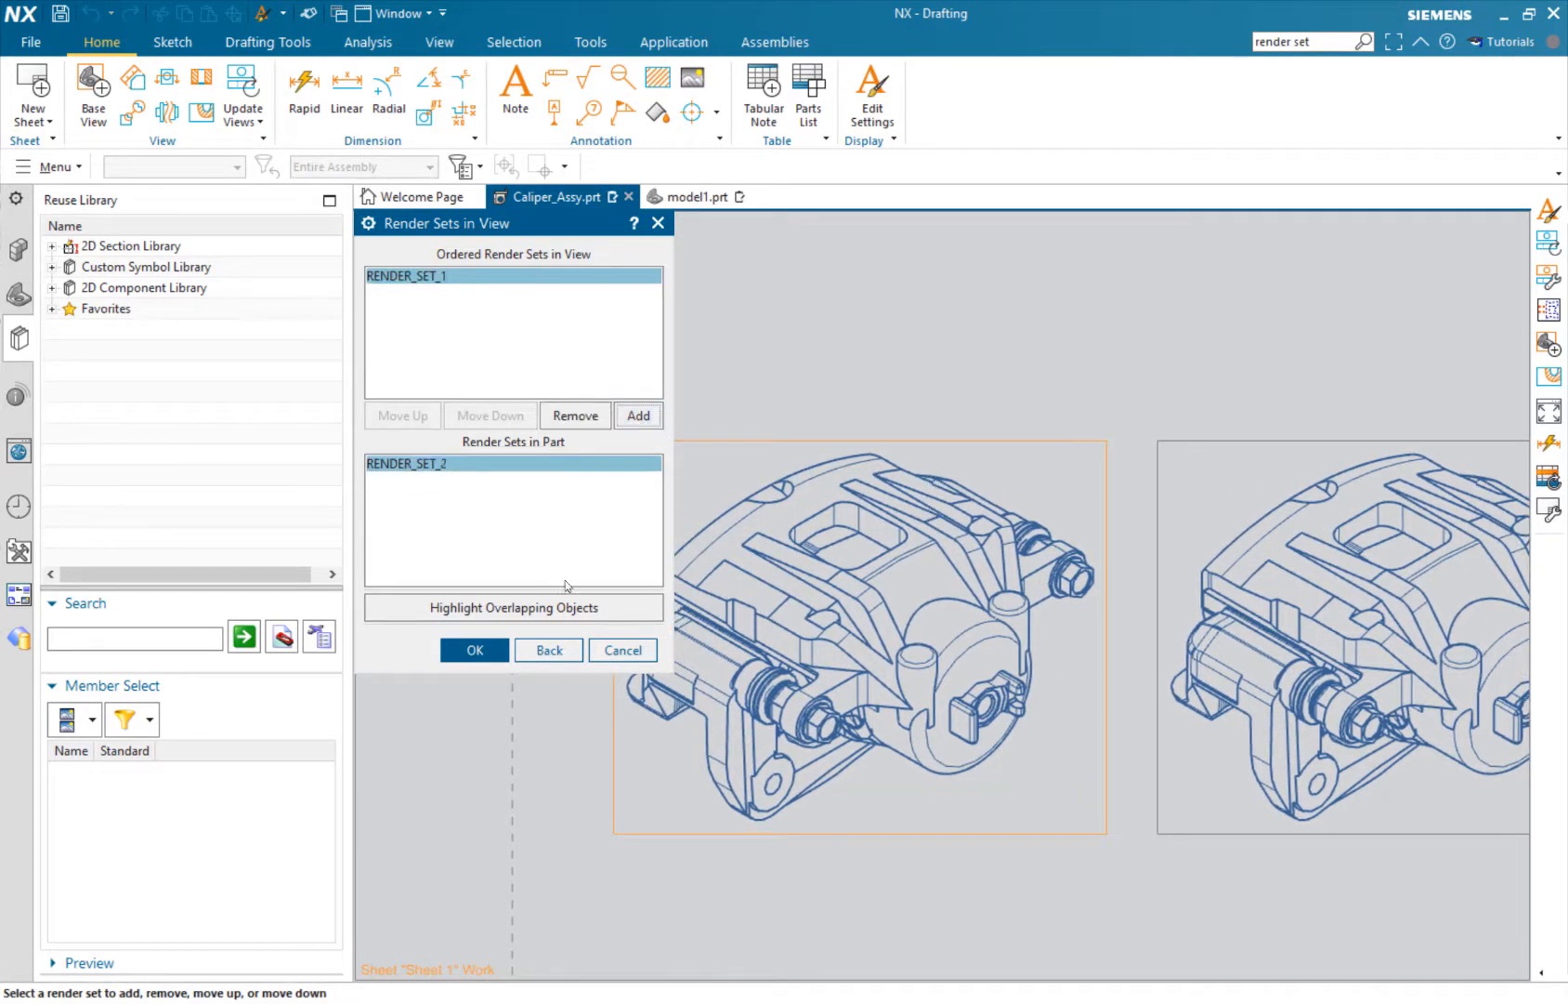
left_click(476, 649)
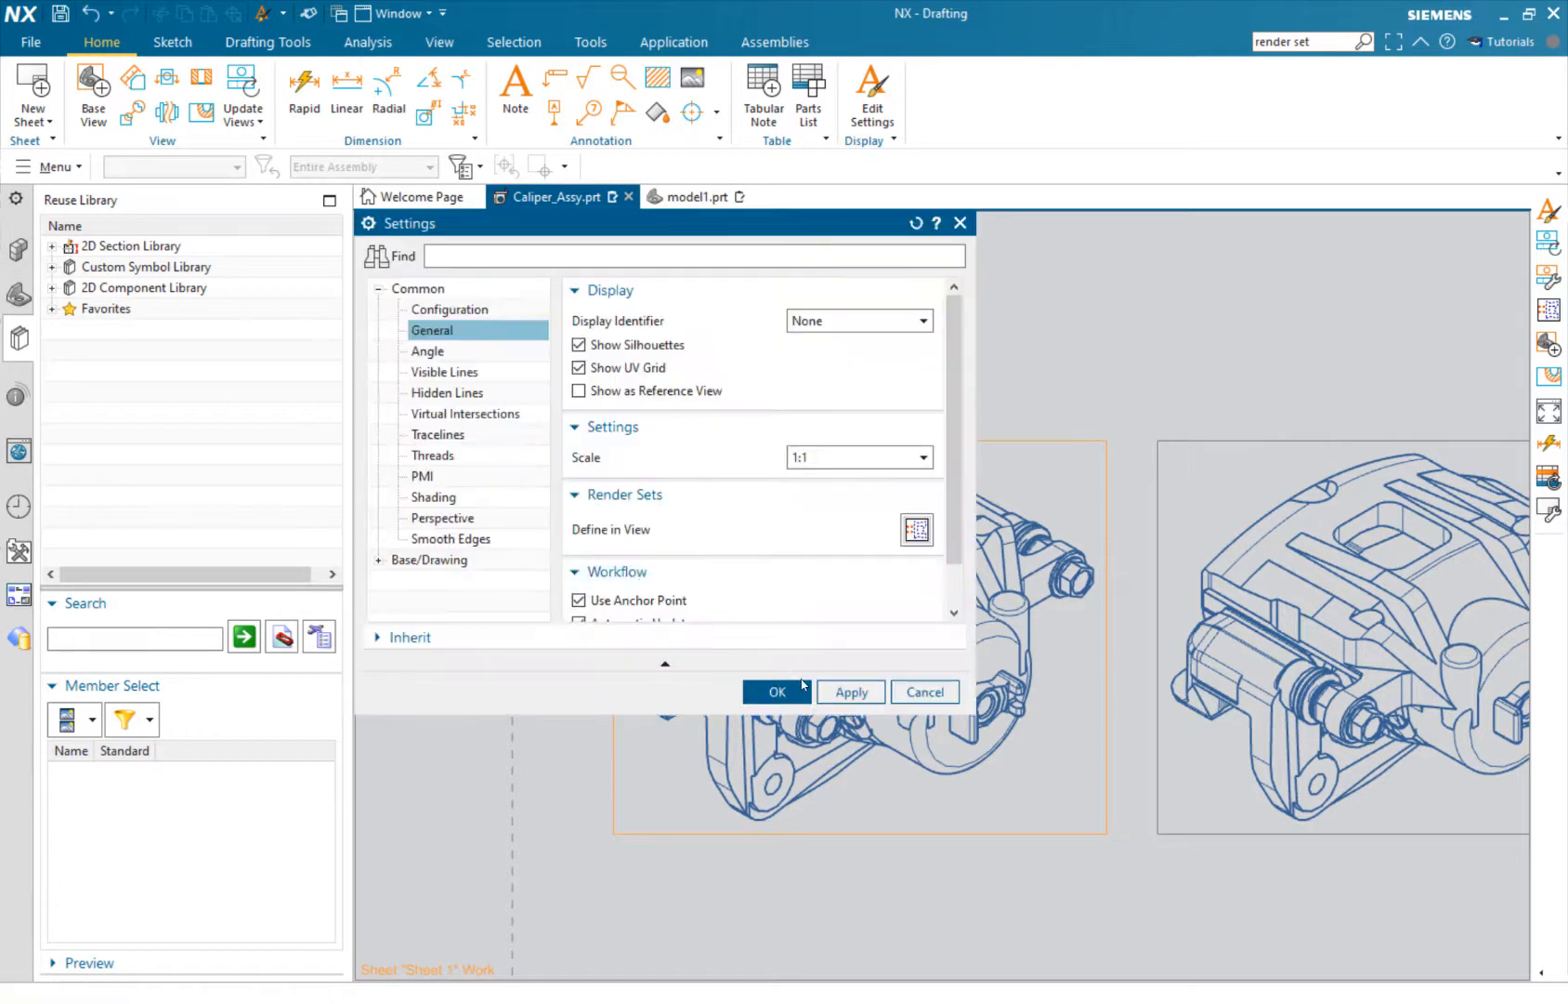
left_click(760, 692)
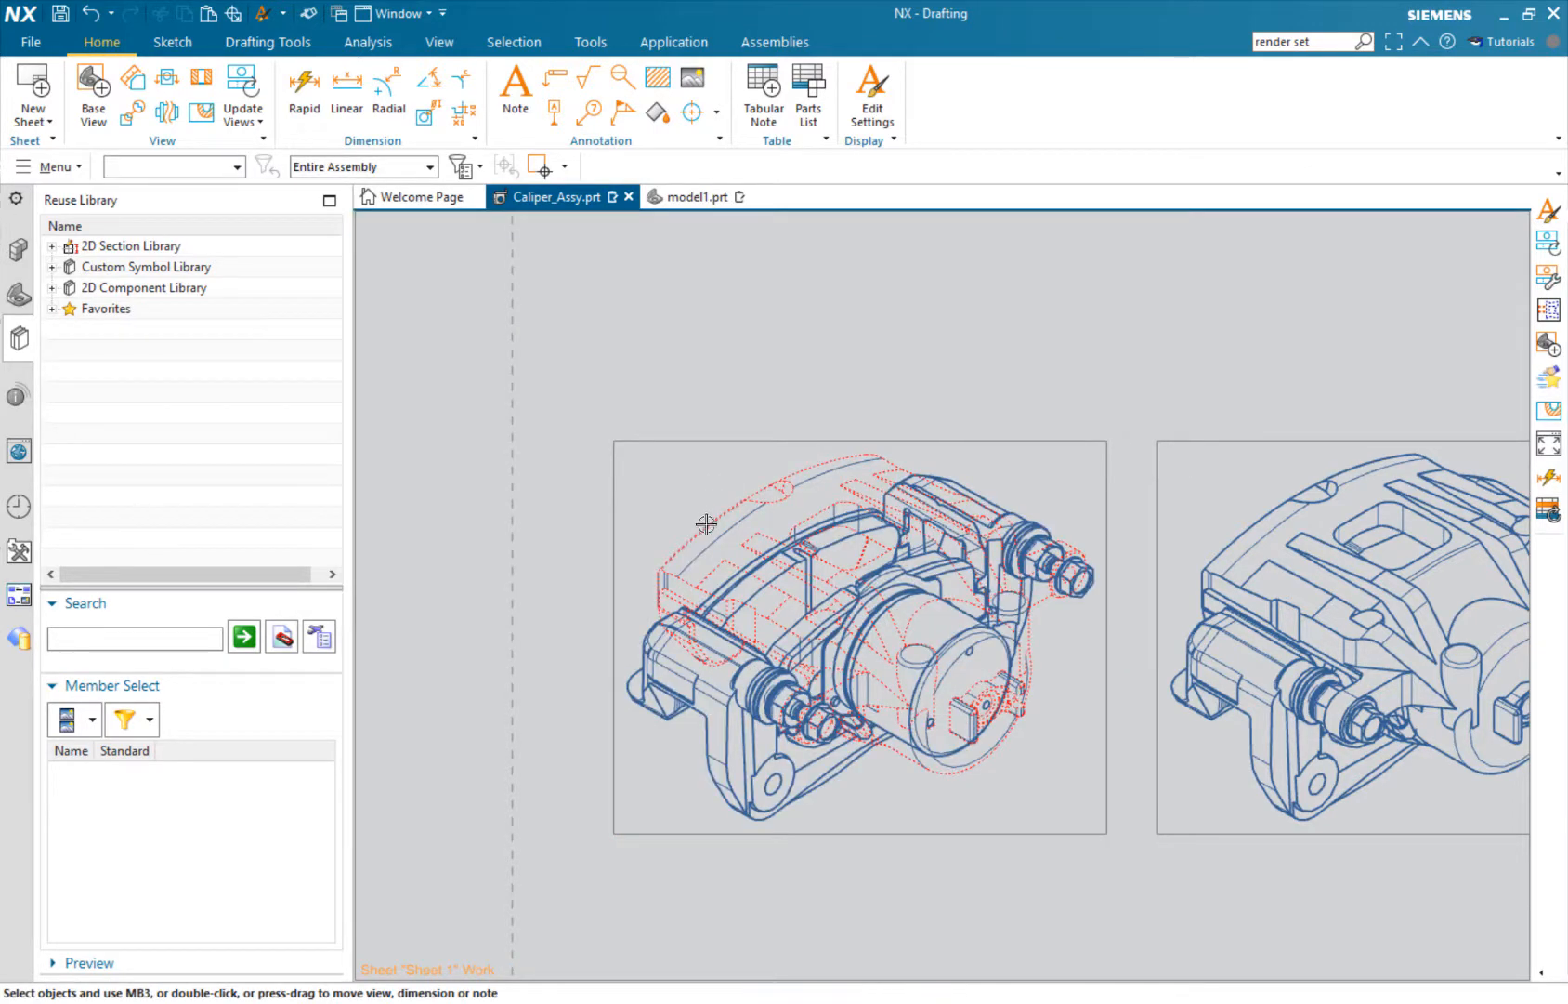
- Add RENDER_SET_2 to the second isometric view through its general view settings and apply the change
scroll(850, 462, "down", 1)
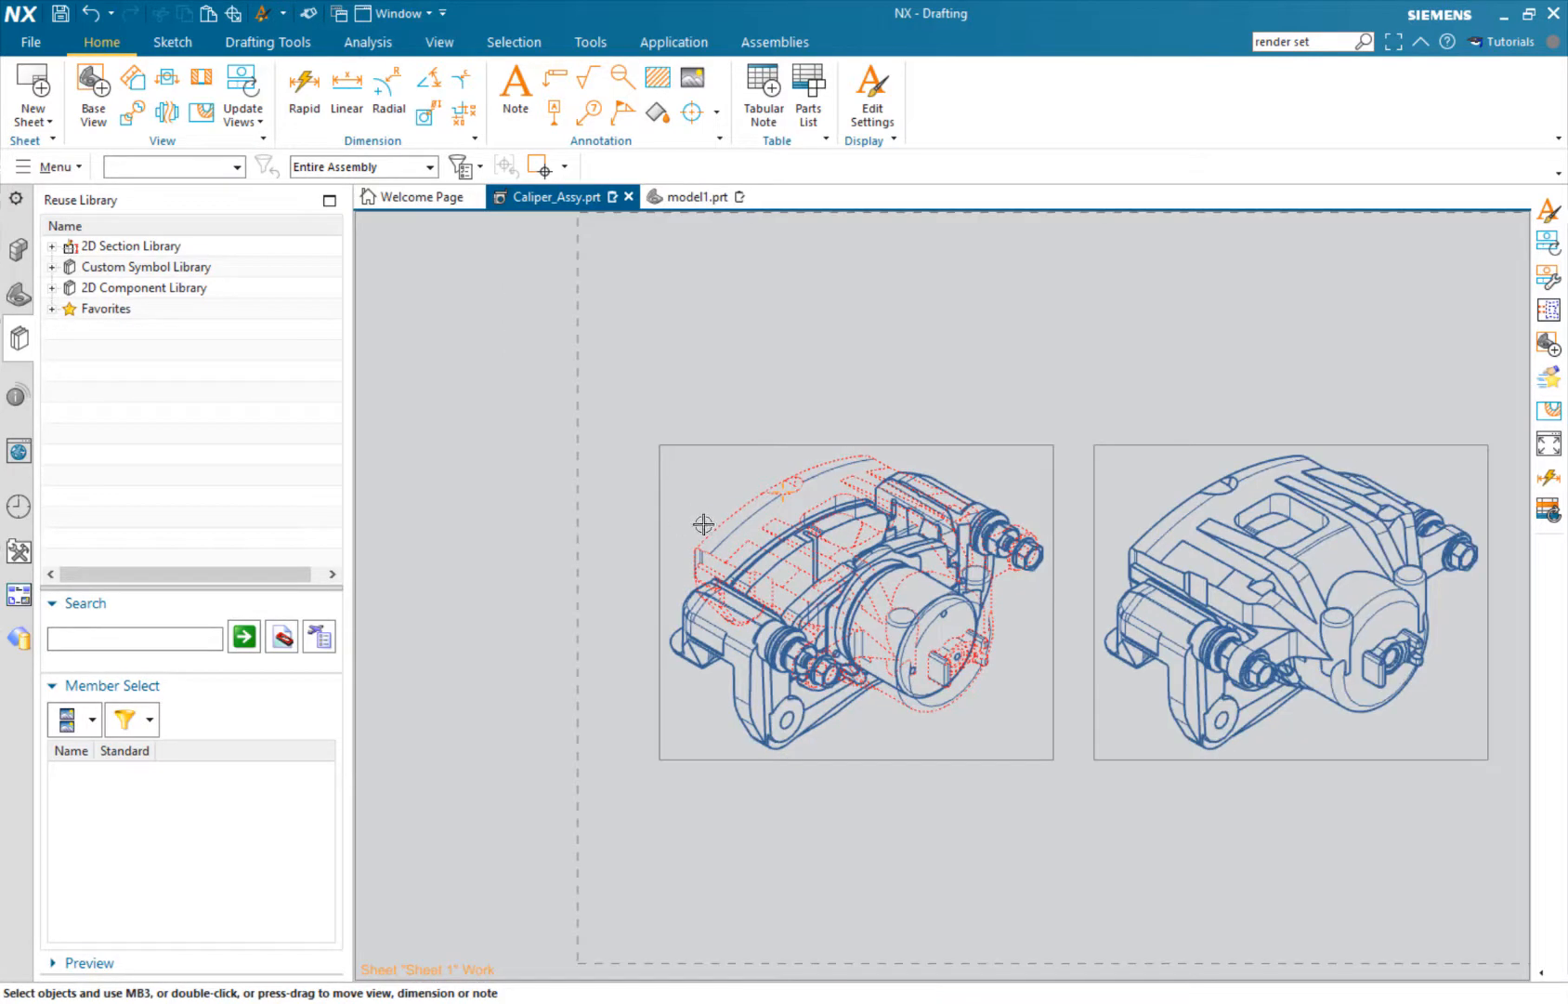
middle_click_drag(1094, 705, 903, 722)
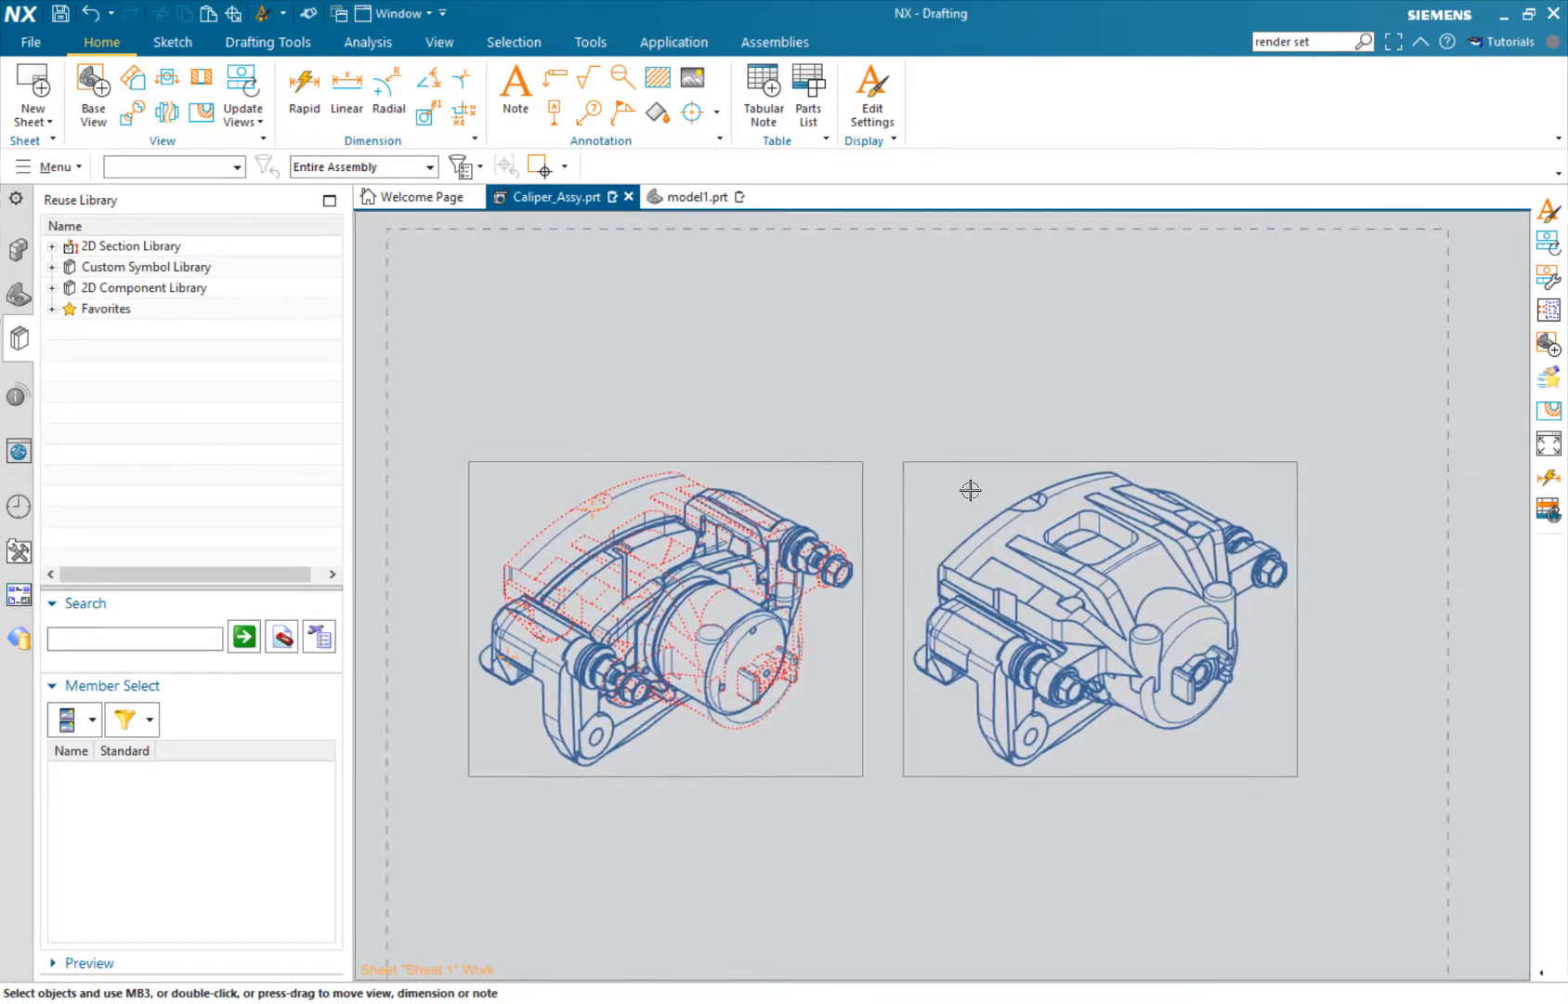
left_click(962, 464)
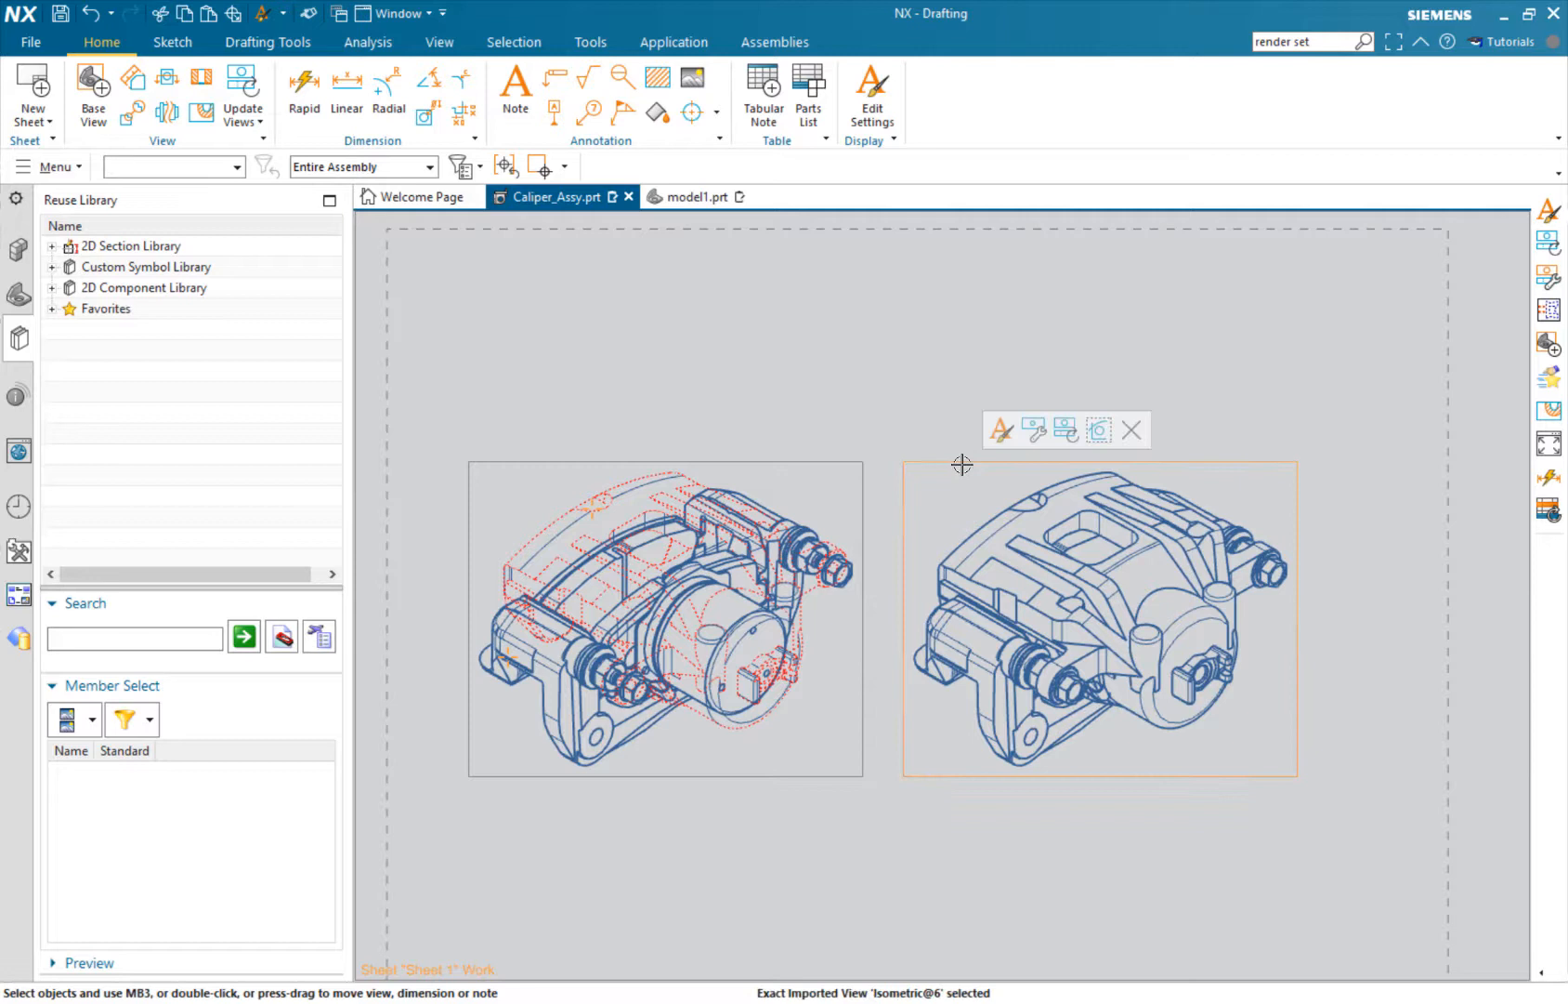
left_click(998, 432)
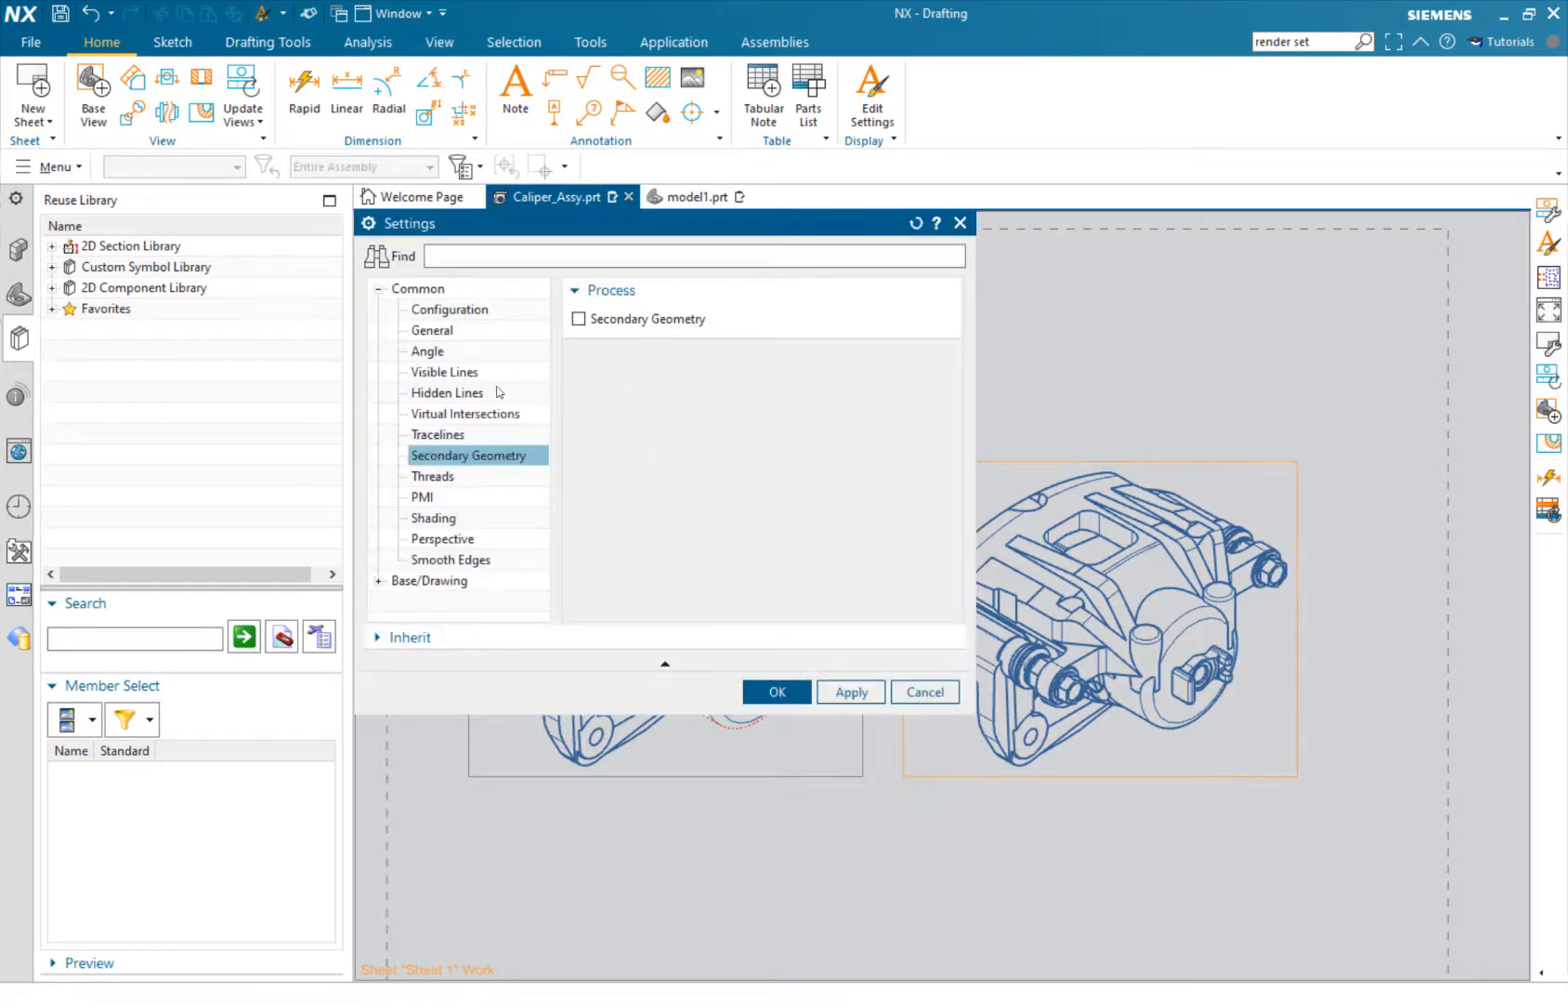
left_click(448, 328)
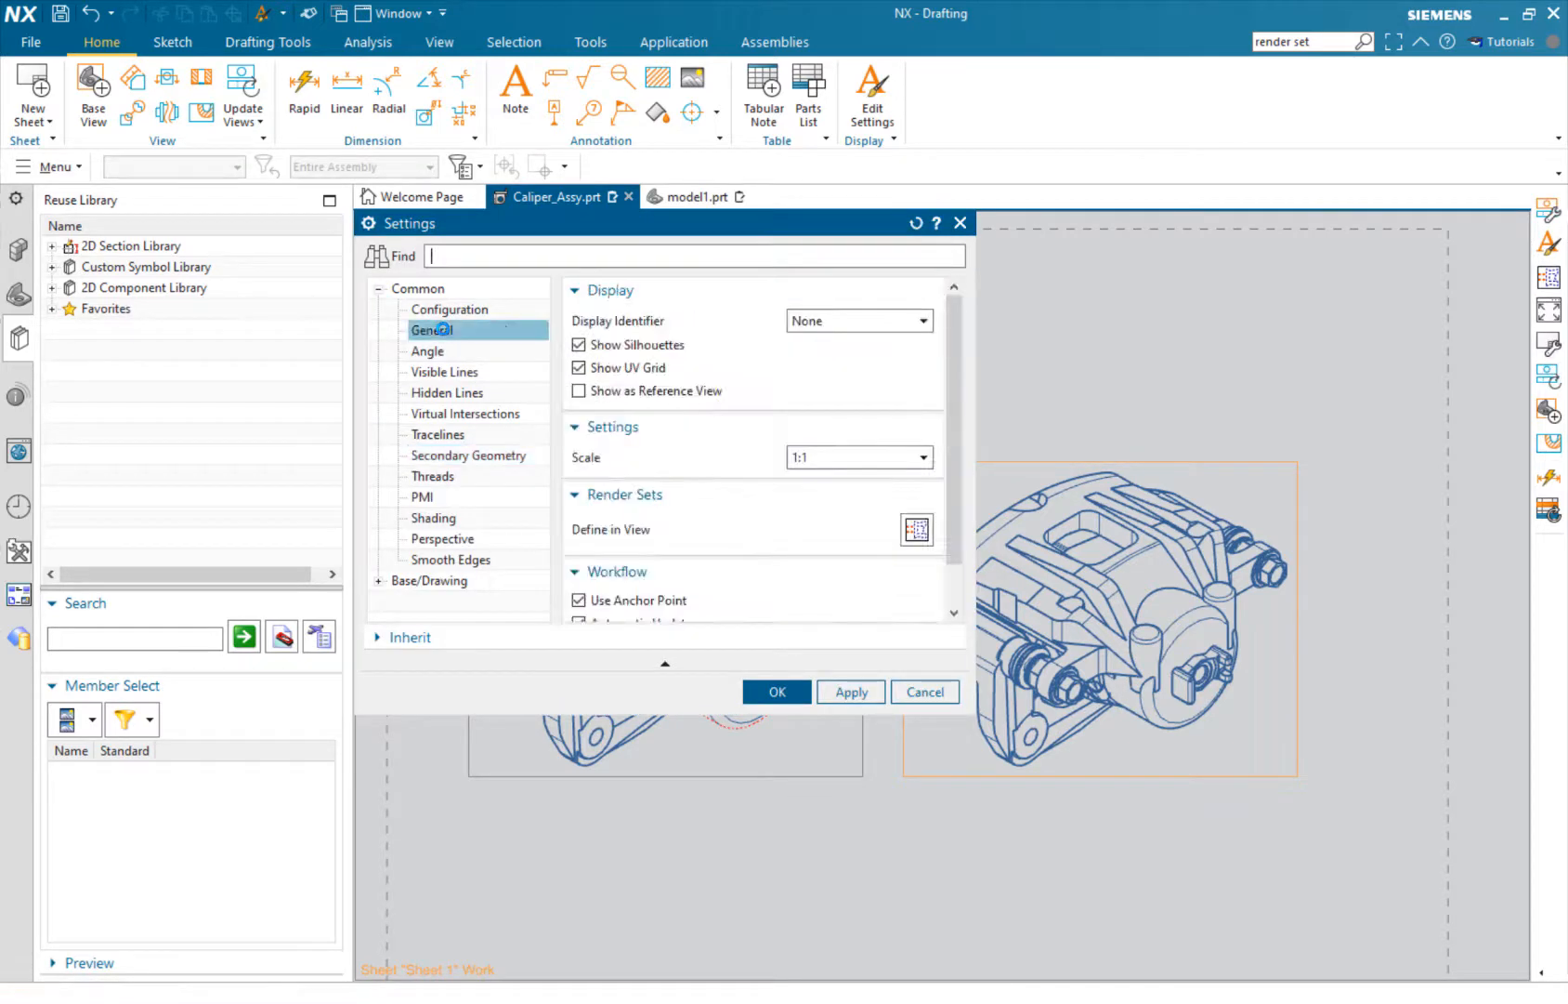
left_click(915, 531)
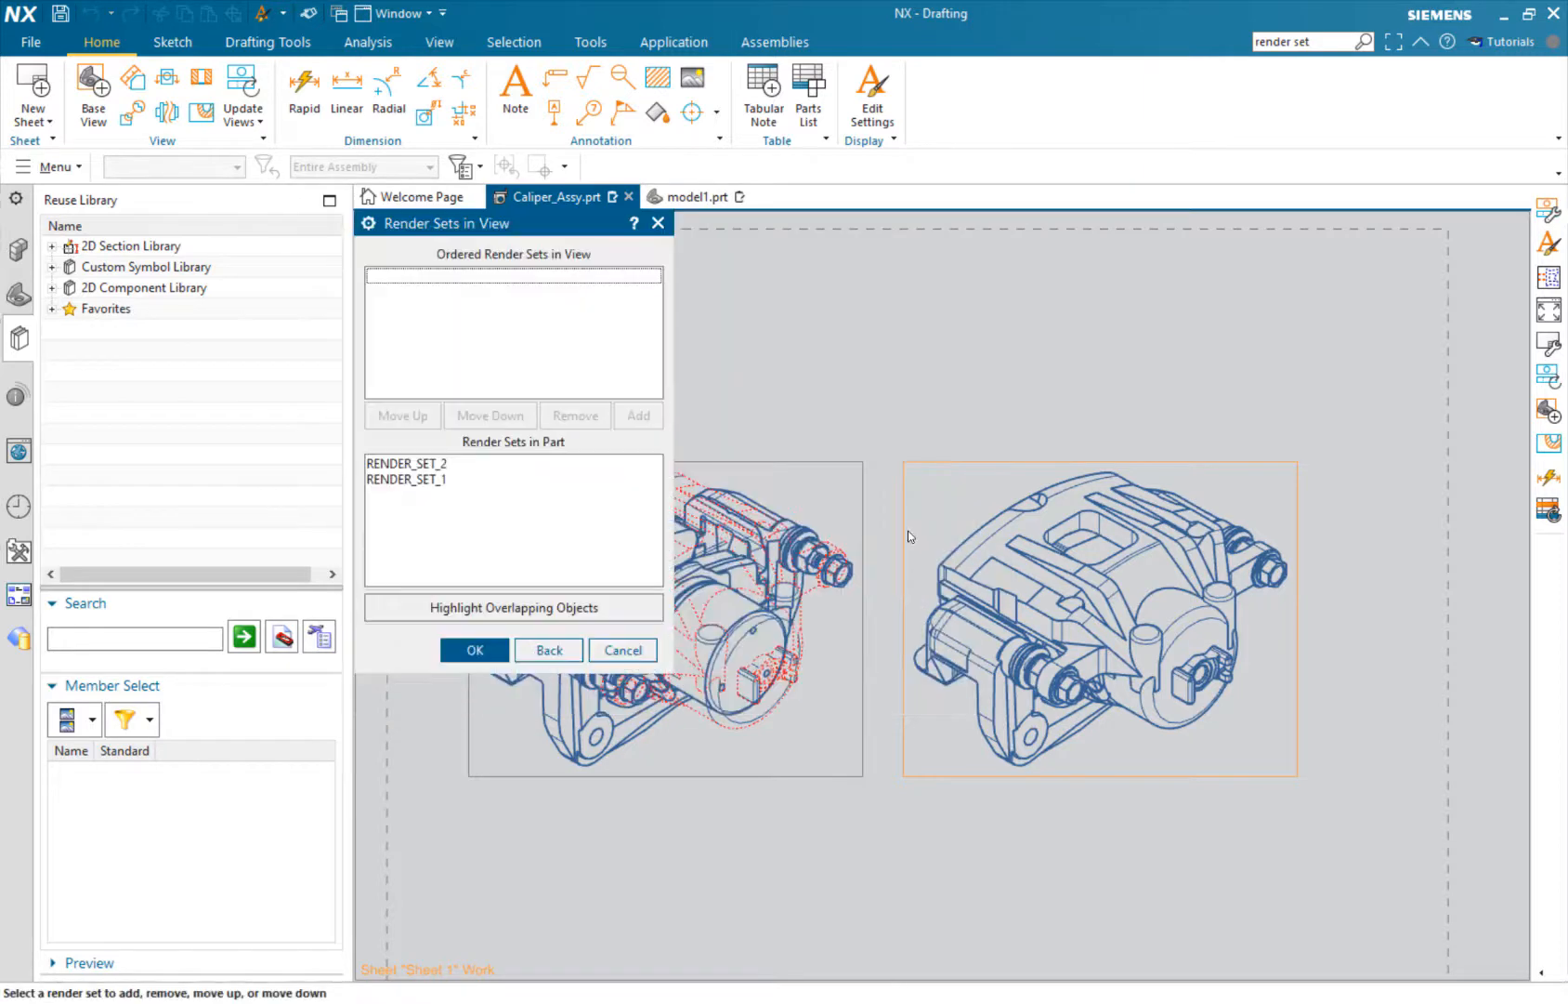
left_click(454, 467)
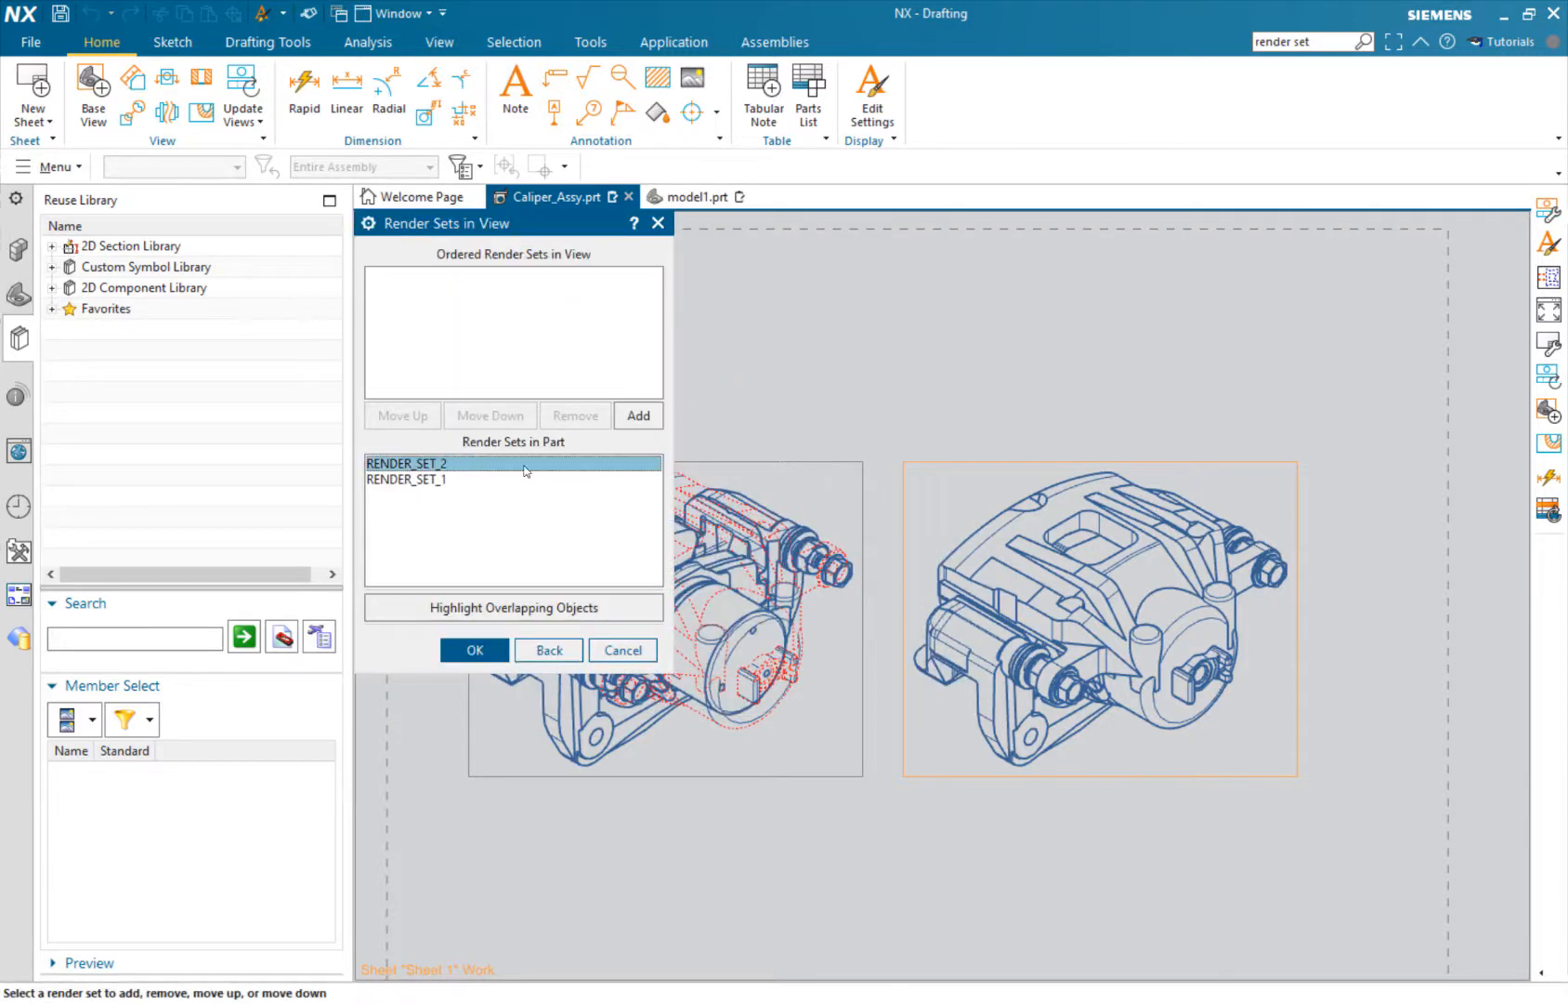
left_click(636, 416)
middle_click(730, 476)
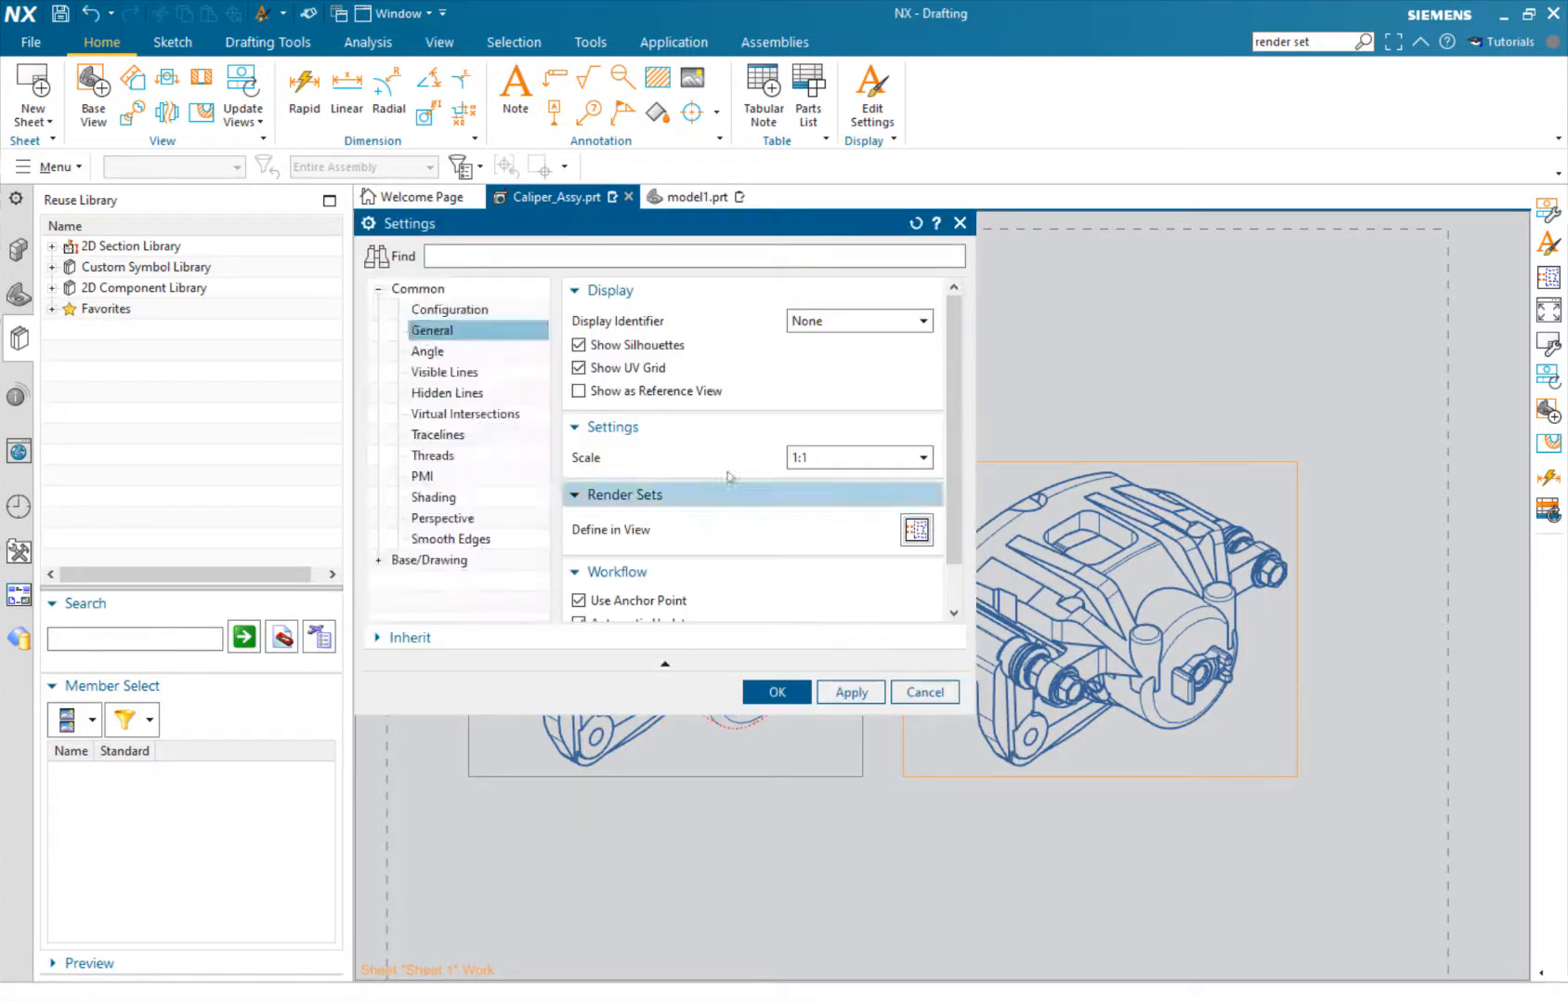
left_click(777, 691)
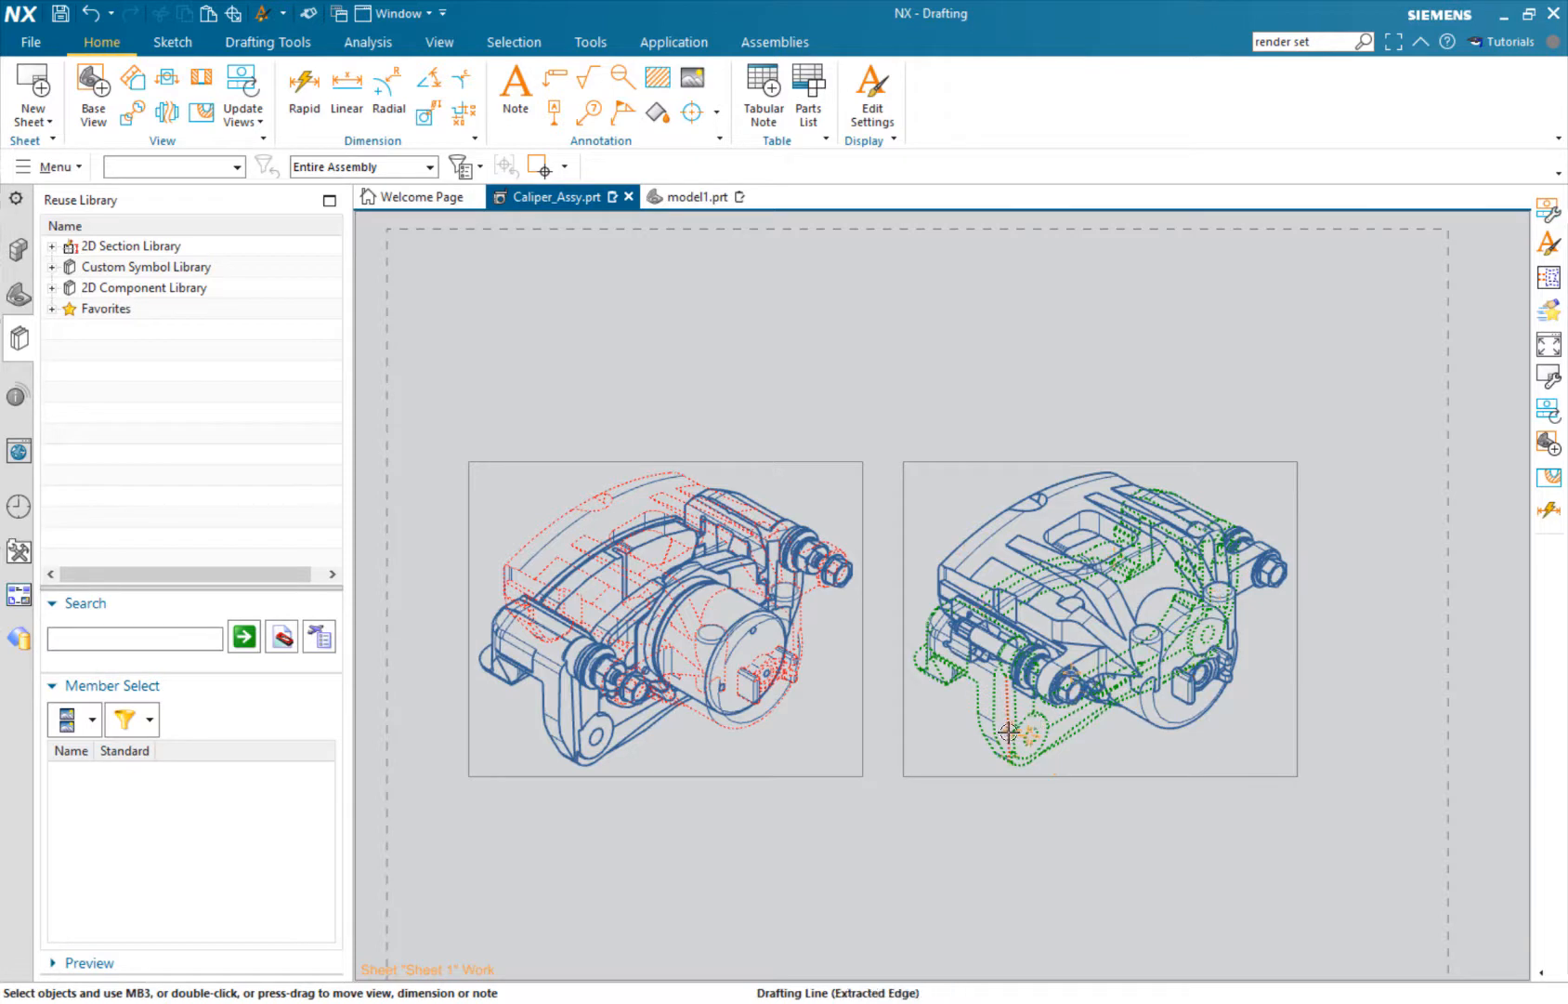
- Add RENDER_SET_1 below RENDER_SET_2 in the second isometric view's ordered render sets
left_click(938, 461)
left_click(972, 430)
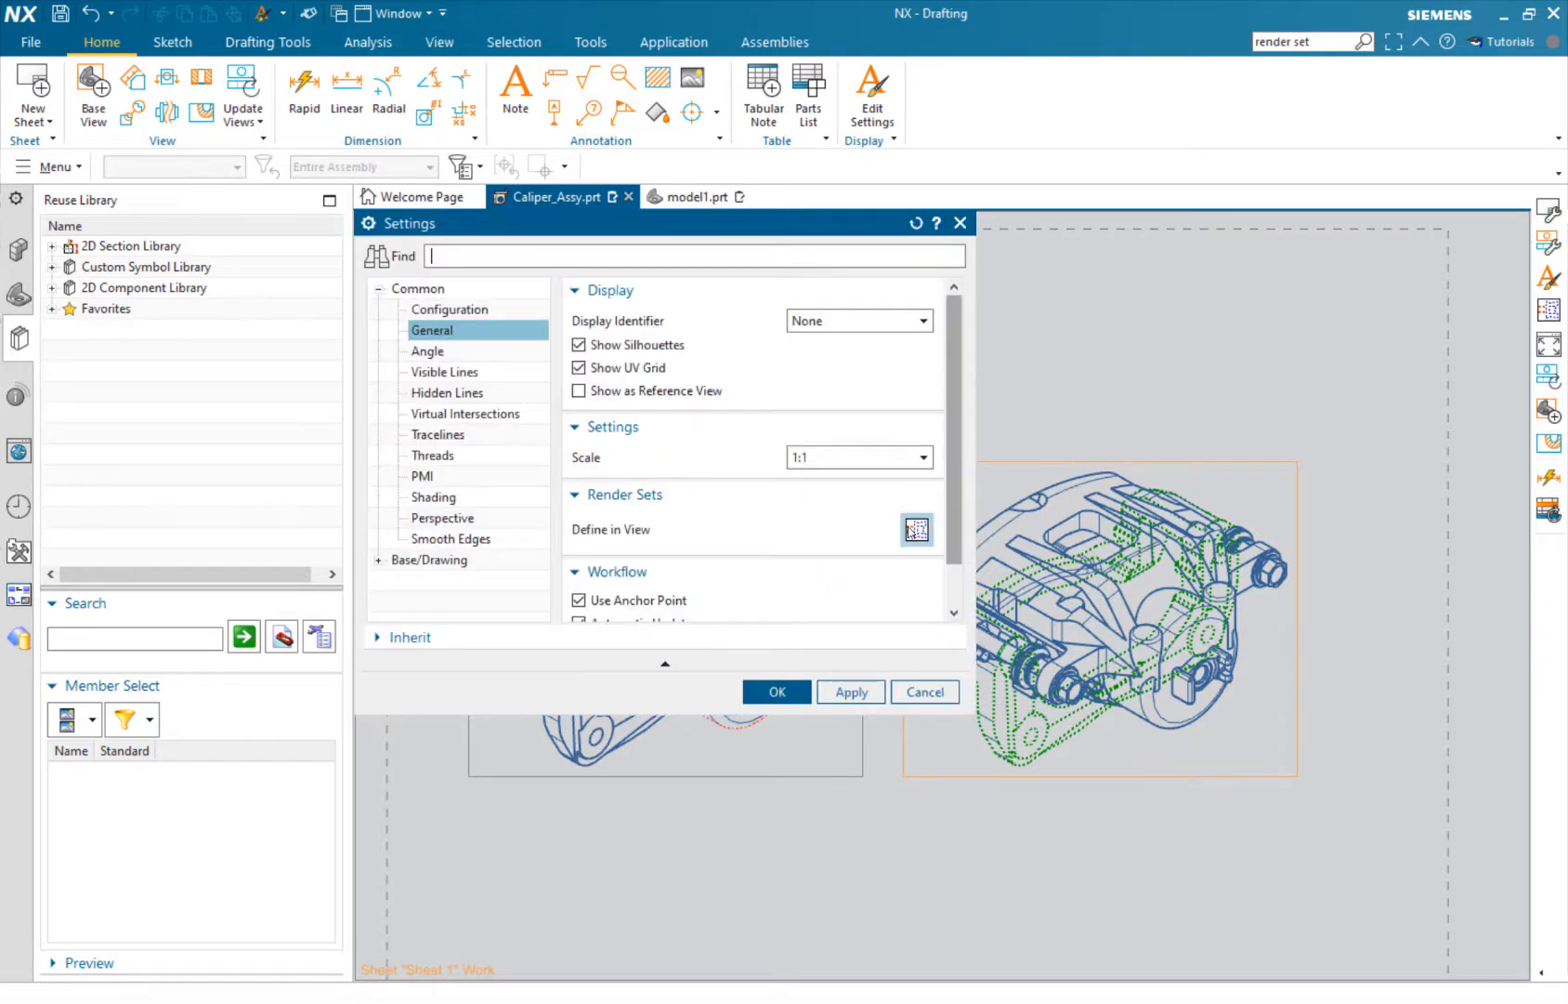
left_click(913, 530)
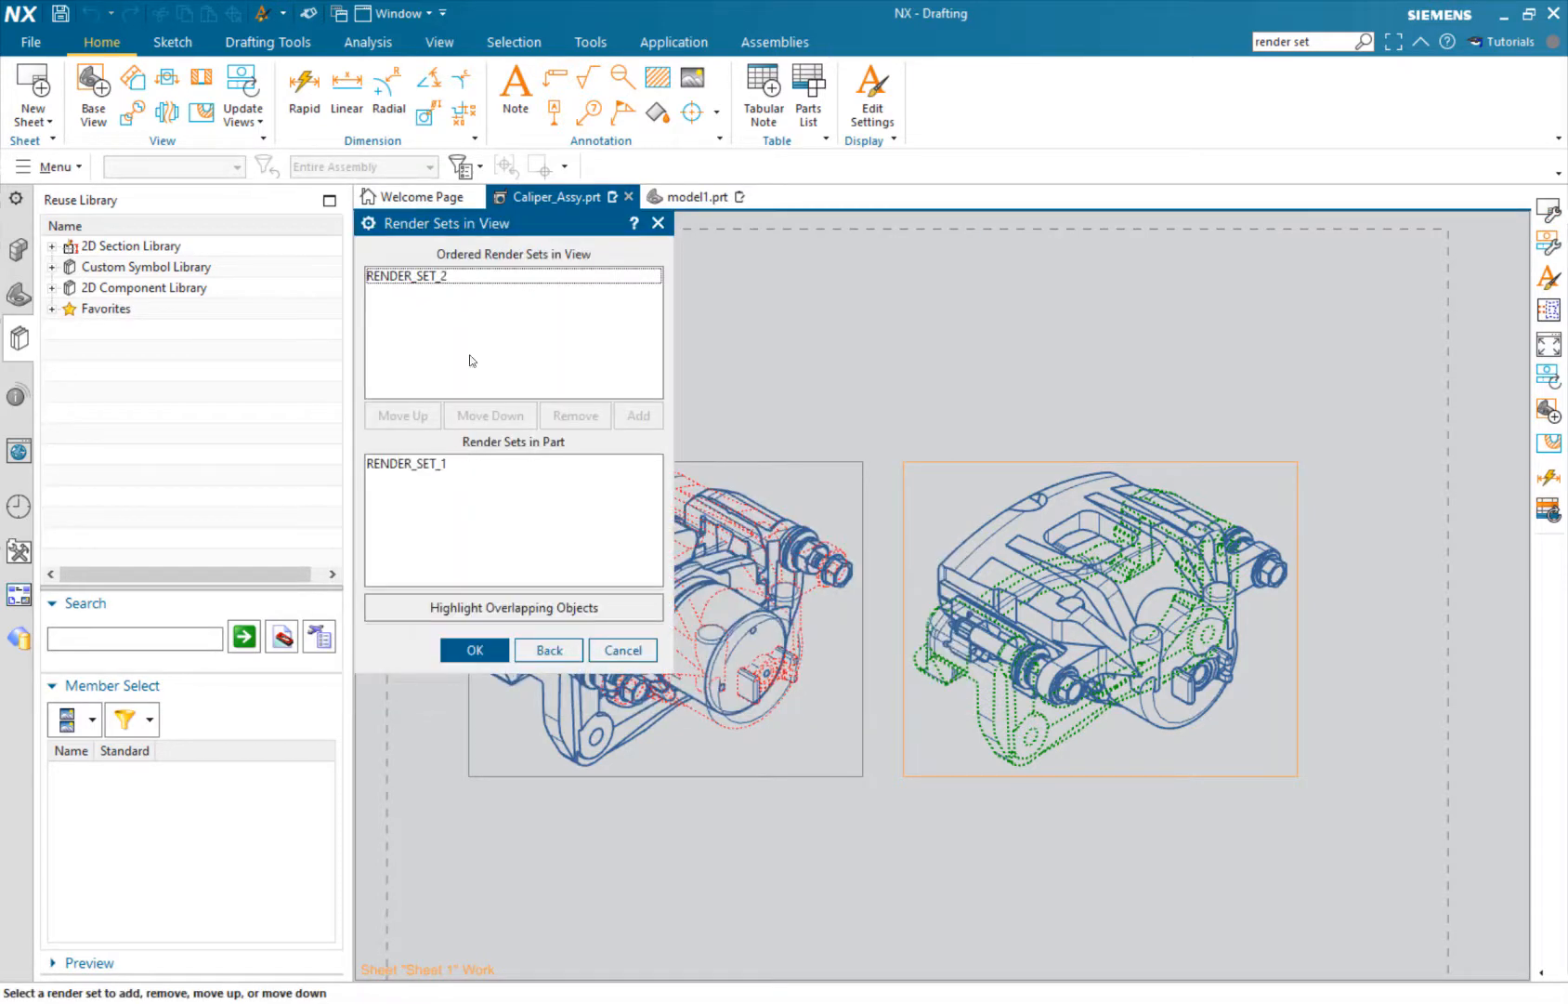
left_click(425, 463)
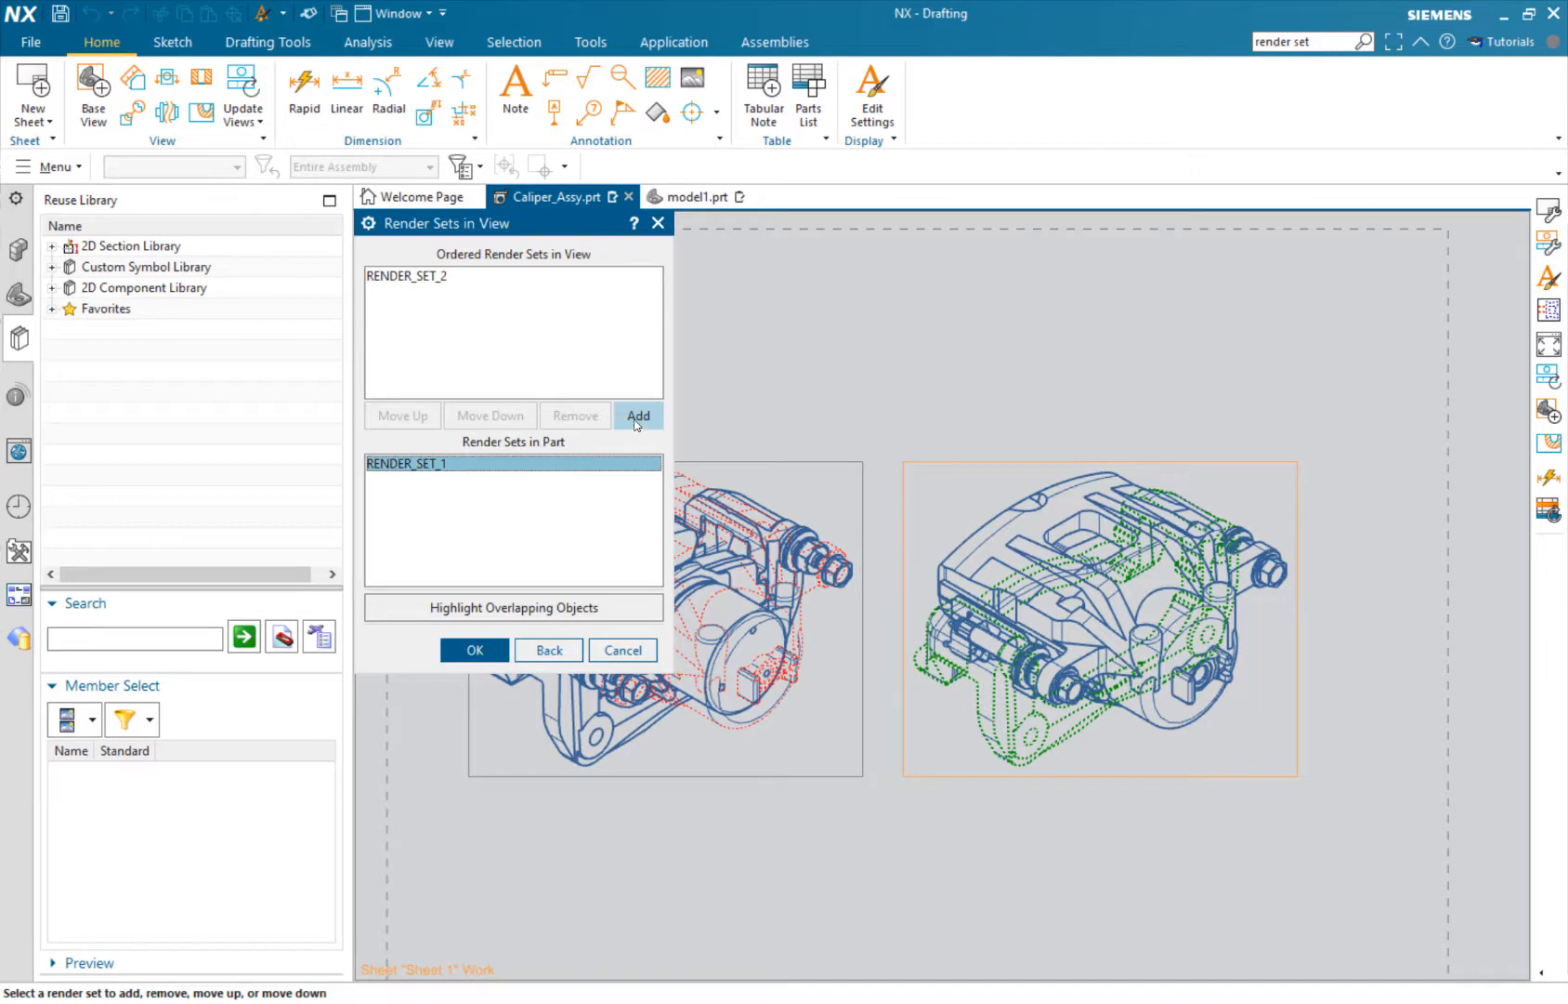
left_click(639, 416)
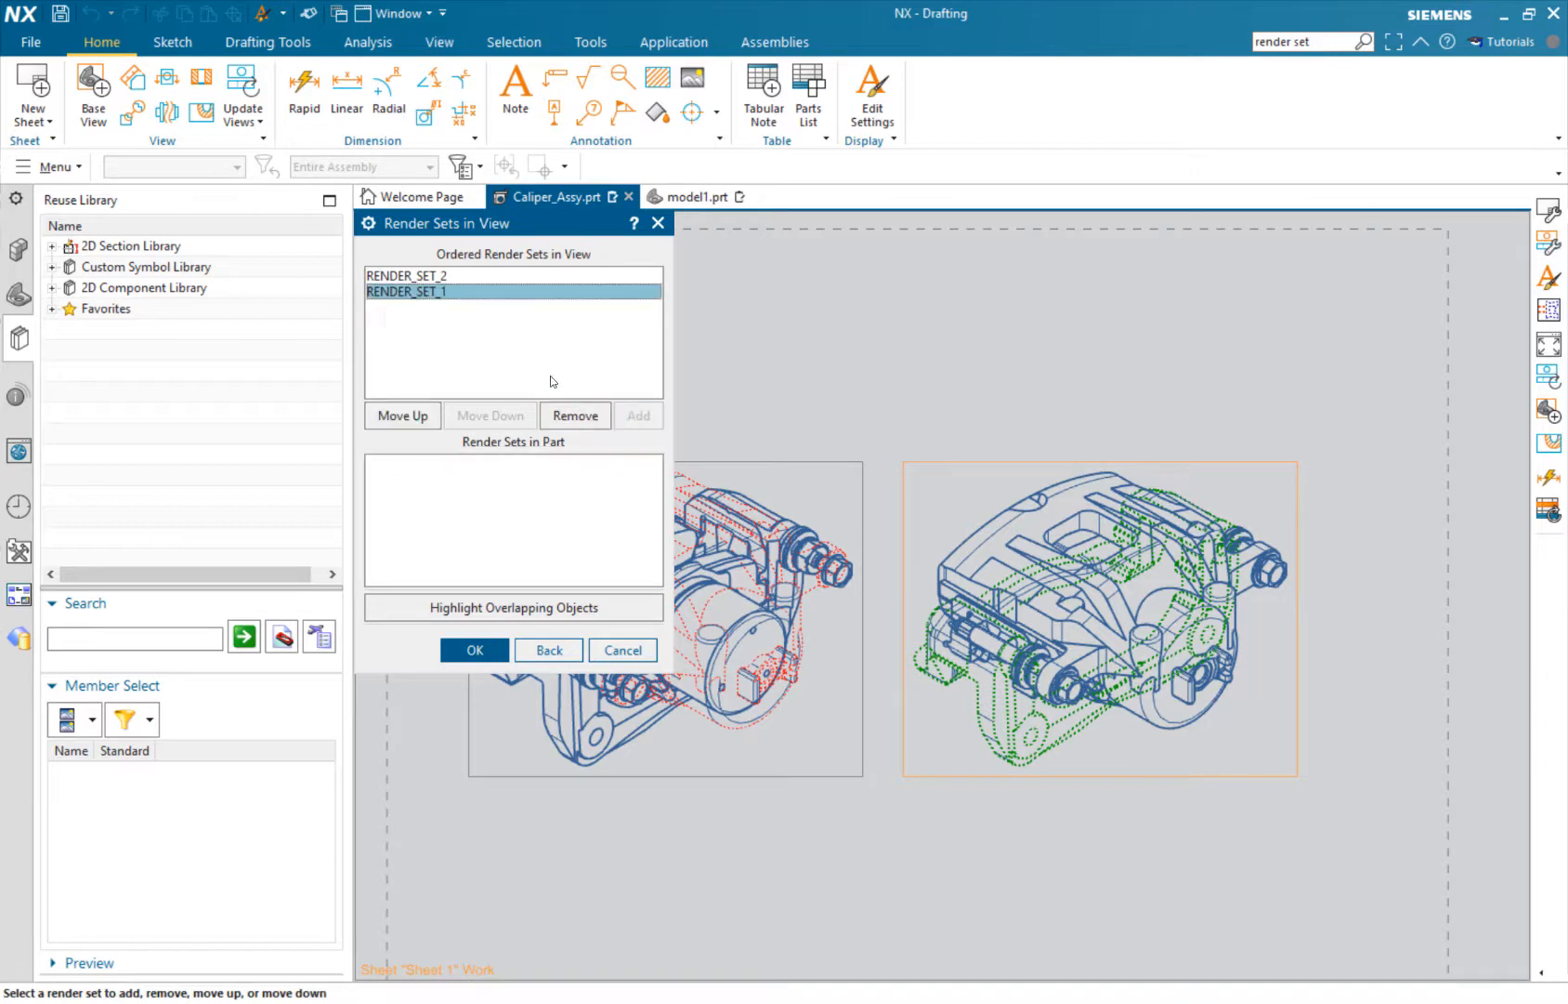
left_click(462, 649)
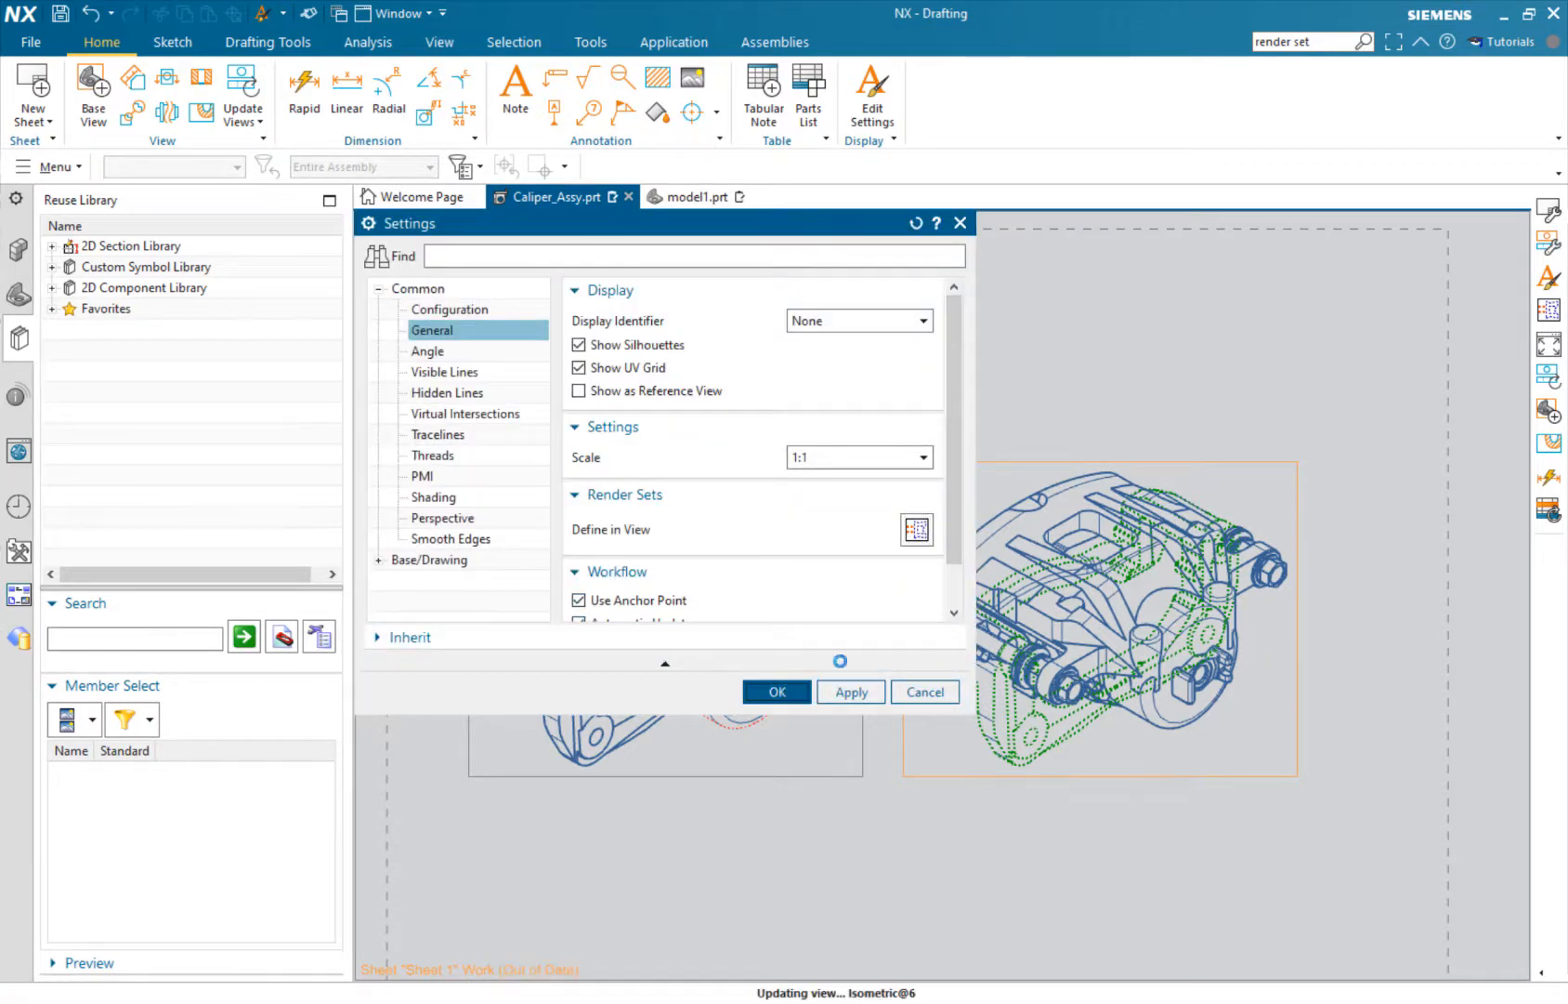